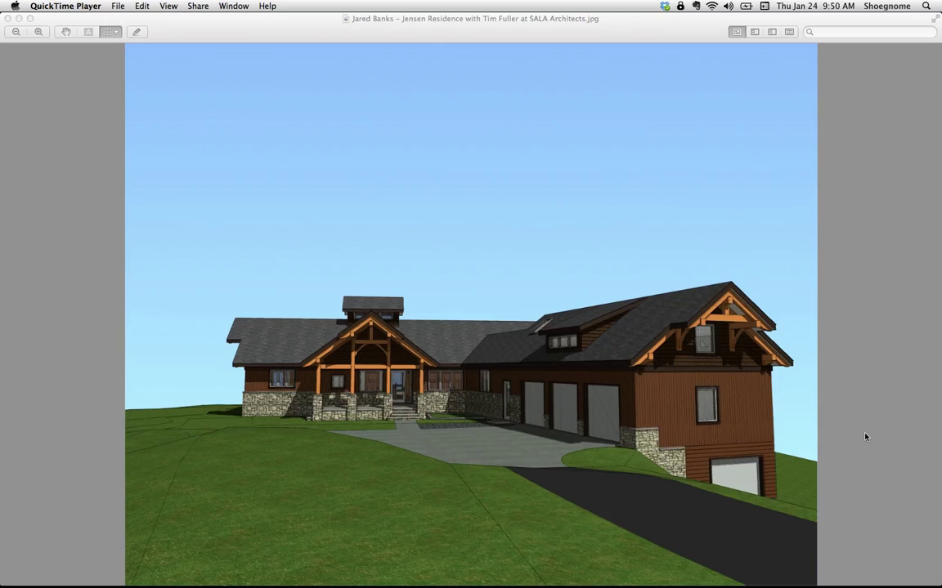
Switch to ArchiCAD and shift the Jensen 3D perspective window further left.
{"action": "left_click", "coordinate": [864, 436]}
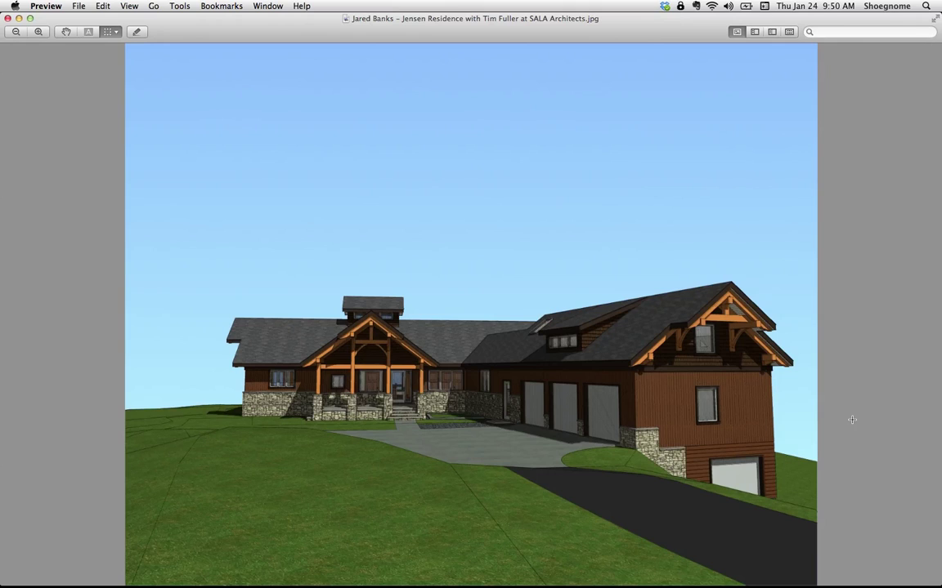
{"action": "mouse_move", "coordinate": [609, 568]}
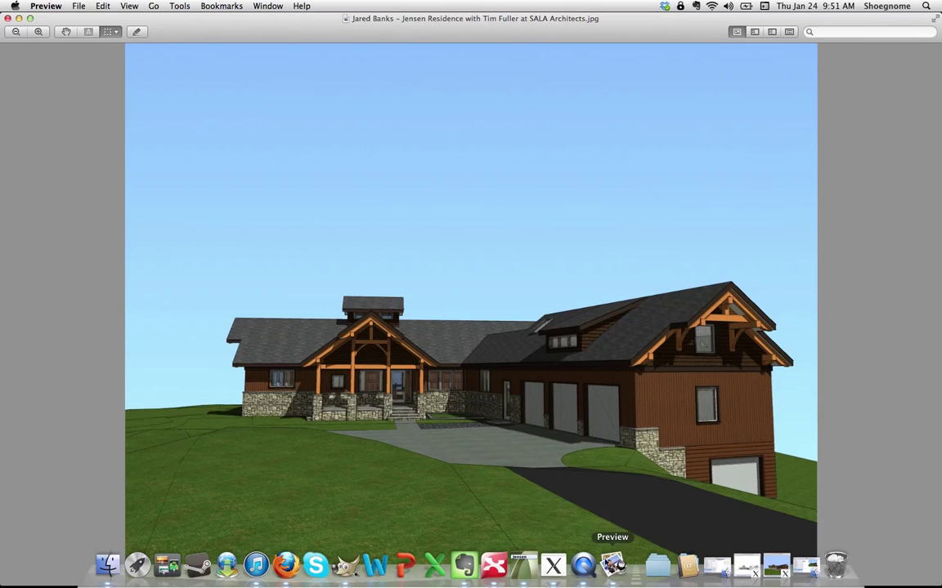
{"action": "left_click", "coordinate": [533, 569]}
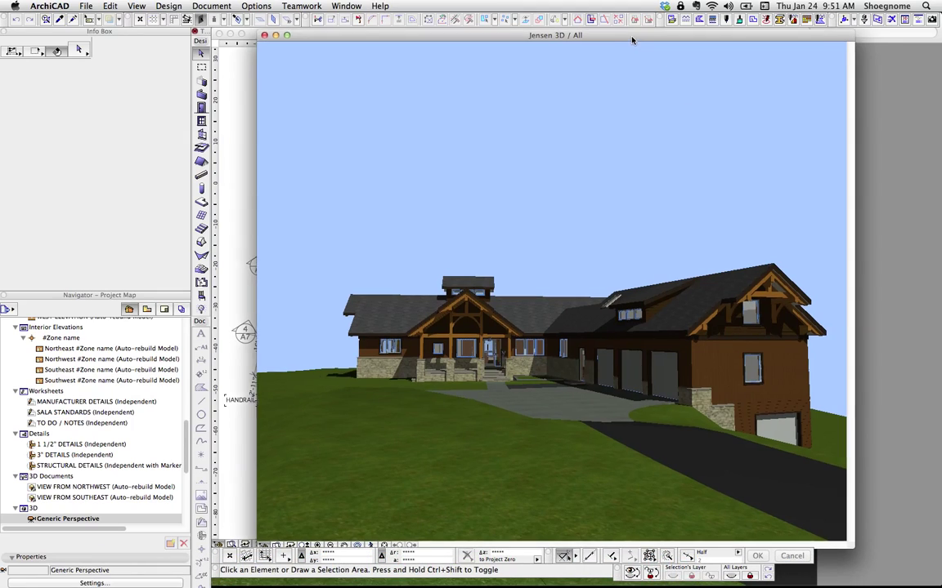
{"action": "left_click_drag", "start_coordinate": [633, 41], "coordinate": [598, 38]}
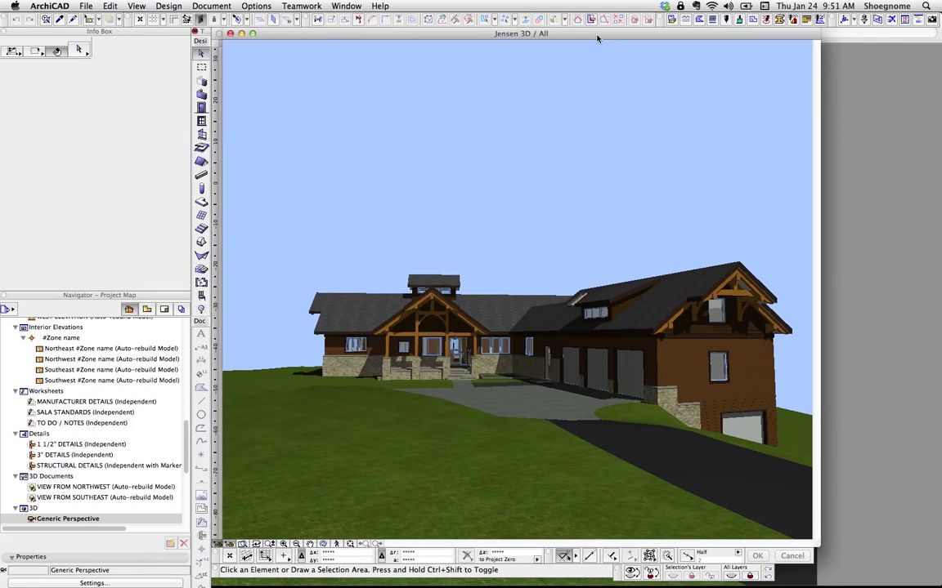
{"action": "left_click", "coordinate": [918, 18]}
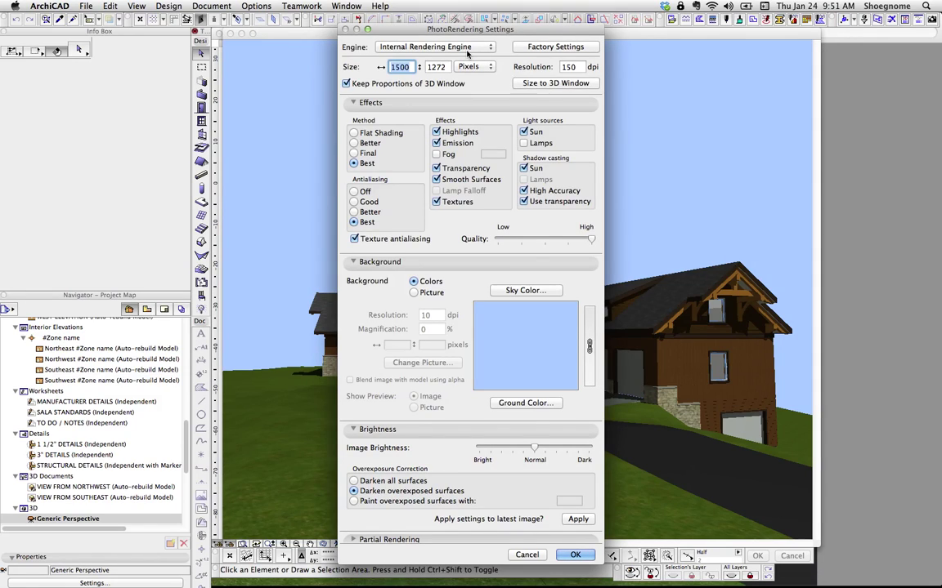
Set the engine to Sketch (Koh_I_Noor style, 11_Tech_Pencil lines), review shadow, background and line panels, confirm.
{"action": "left_click", "coordinate": [441, 47]}
{"action": "left_click", "coordinate": [442, 69]}
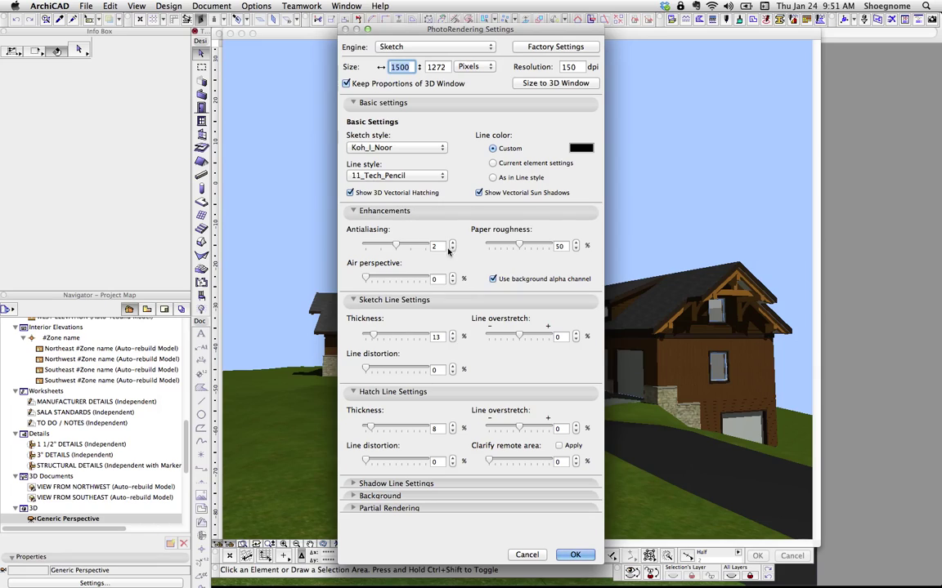
{"action": "left_click", "coordinate": [353, 484]}
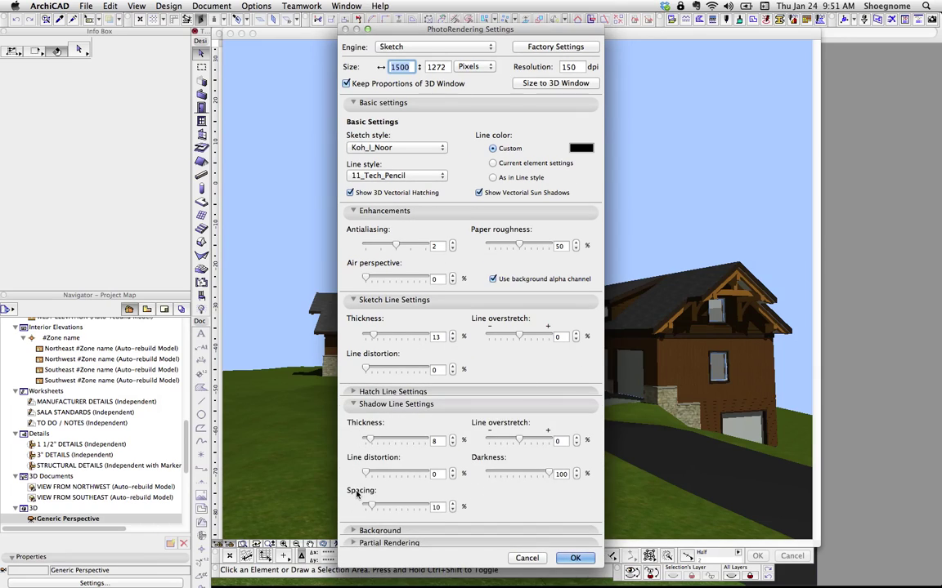
{"action": "left_click", "coordinate": [354, 531]}
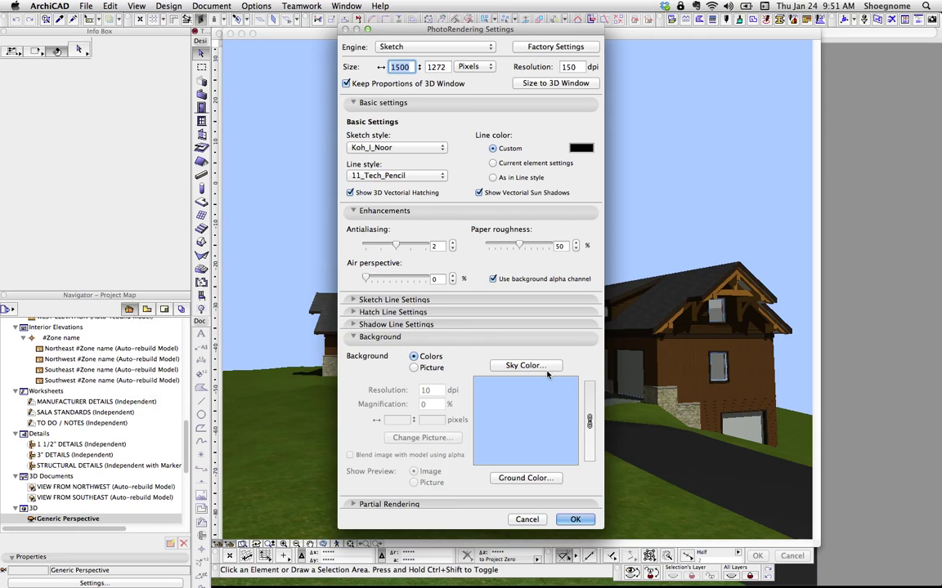
{"action": "left_click", "coordinate": [356, 325]}
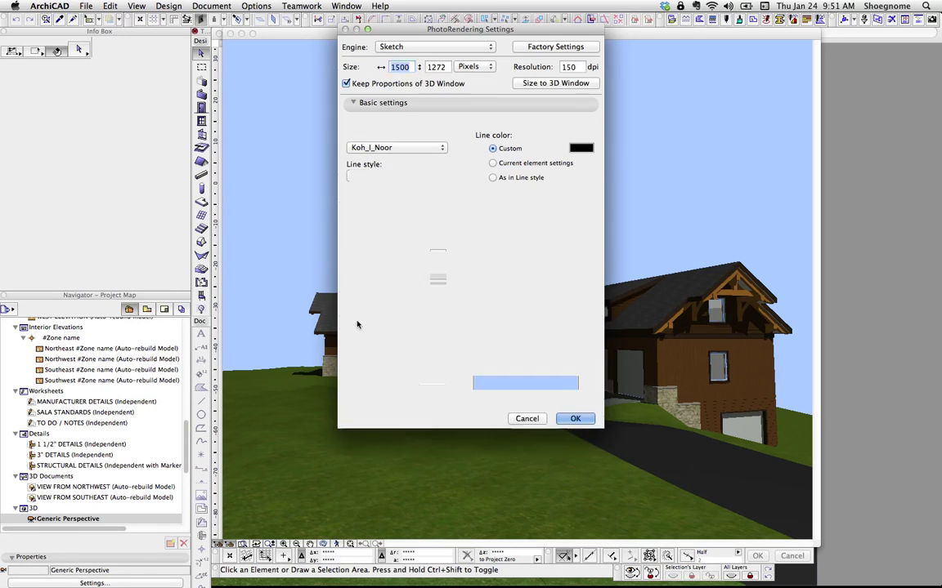
{"action": "left_click", "coordinate": [368, 360]}
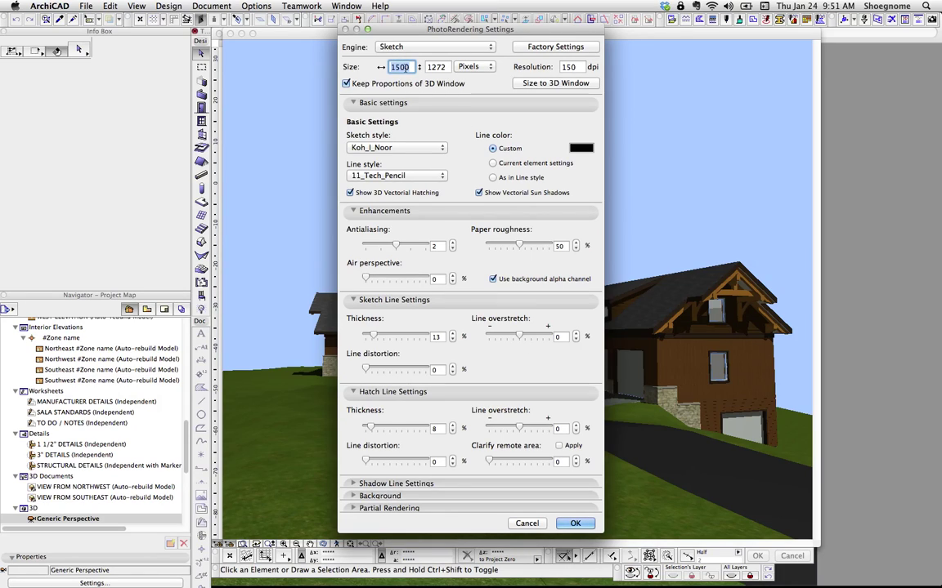
{"action": "left_click_drag", "start_coordinate": [461, 33], "coordinate": [468, 46]}
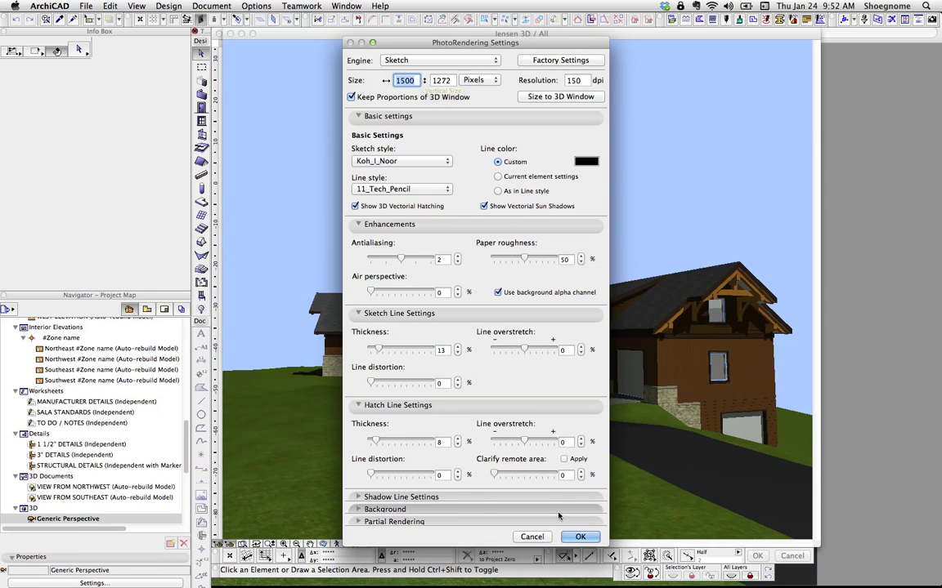
{"action": "left_click", "coordinate": [580, 537]}
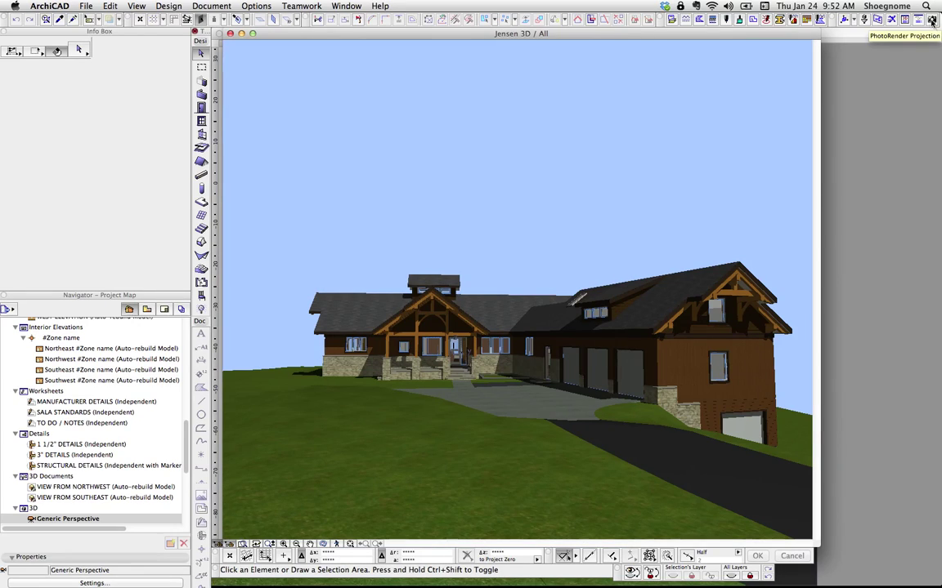
{"action": "left_click", "coordinate": [930, 20]}
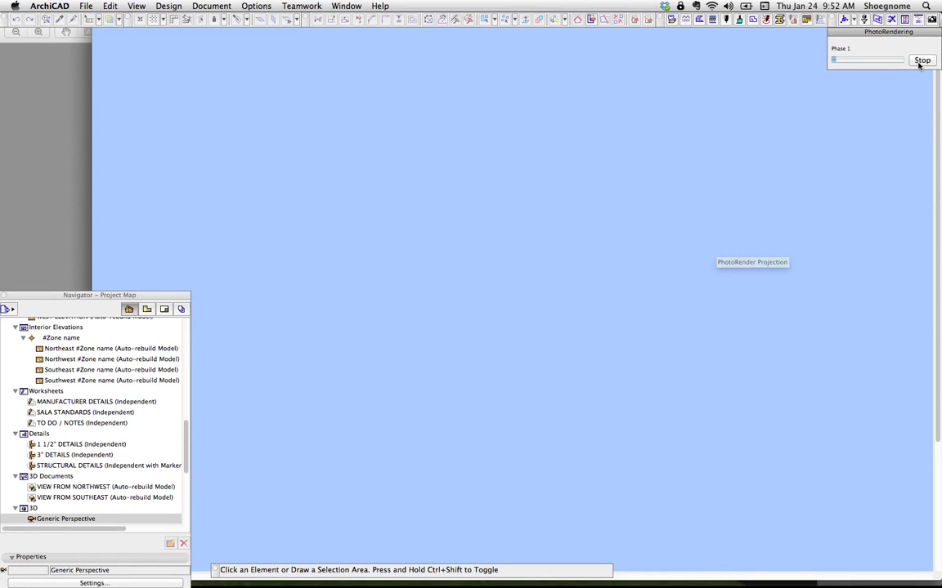
{"action": "left_click", "coordinate": [919, 62]}
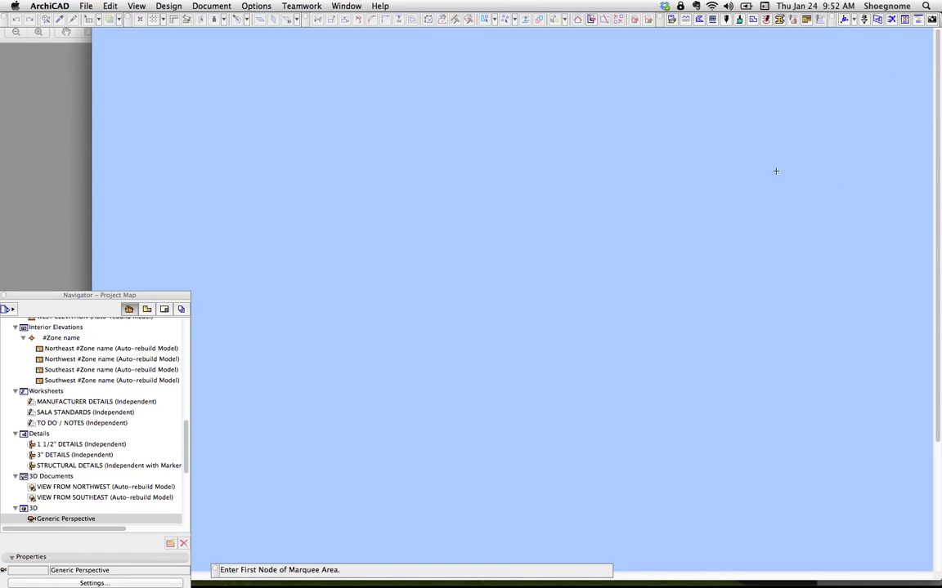
{"action": "key", "text": "F5"}
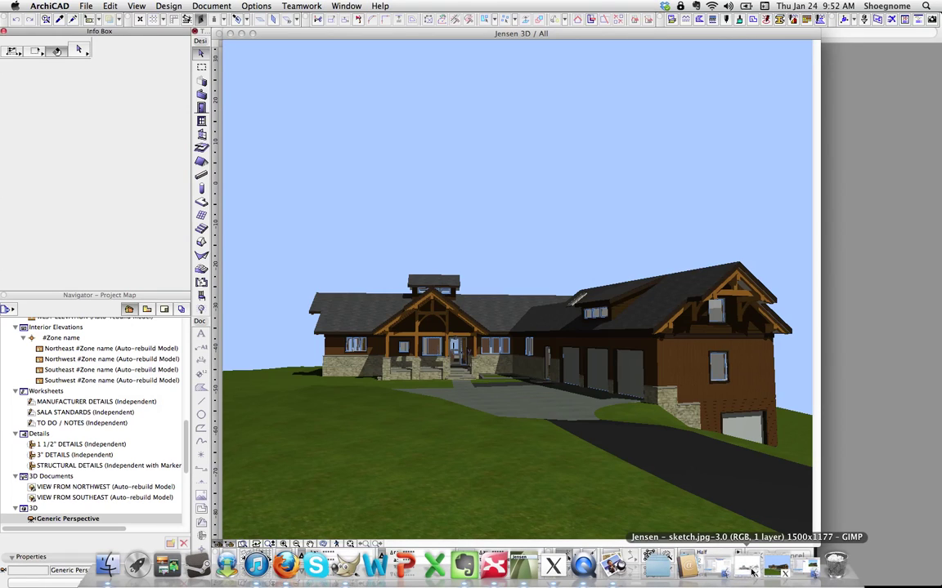
{"action": "left_click", "coordinate": [752, 573]}
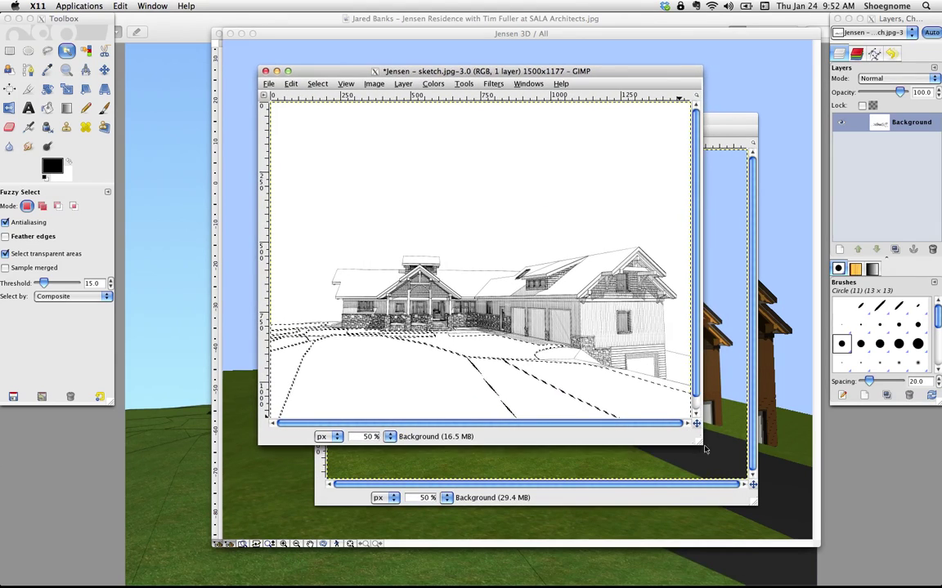
Enlarge the Jensen - sketch.jpg window and undo its leftover Fuzzy Select.
{"action": "mouse_move", "coordinate": [704, 449]}
{"action": "left_mouse_down"}
{"action": "mouse_move", "coordinate": [763, 531]}
{"action": "mouse_move", "coordinate": [790, 495]}
{"action": "left_mouse_up"}
{"action": "left_click", "coordinate": [304, 188]}
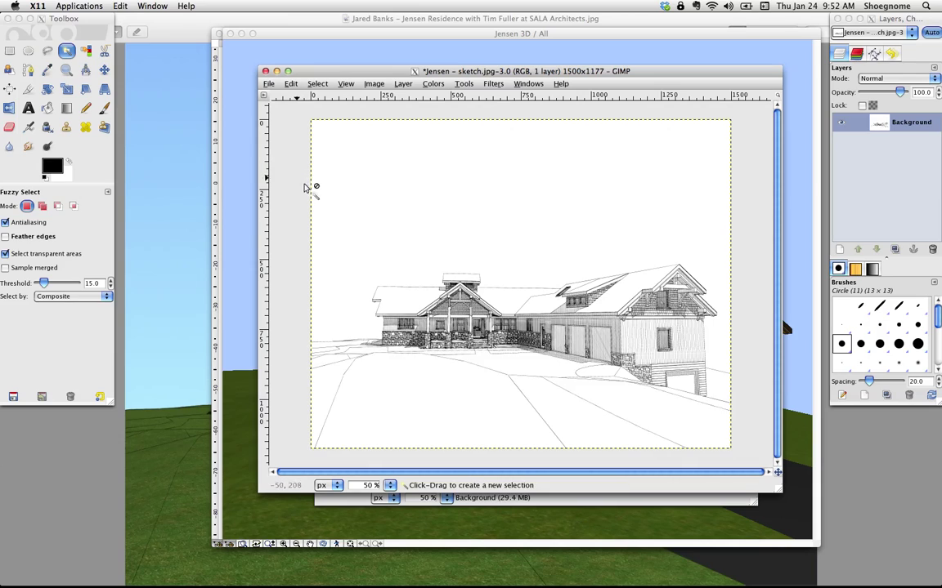
{"action": "left_click", "coordinate": [291, 83]}
{"action": "left_click", "coordinate": [314, 95]}
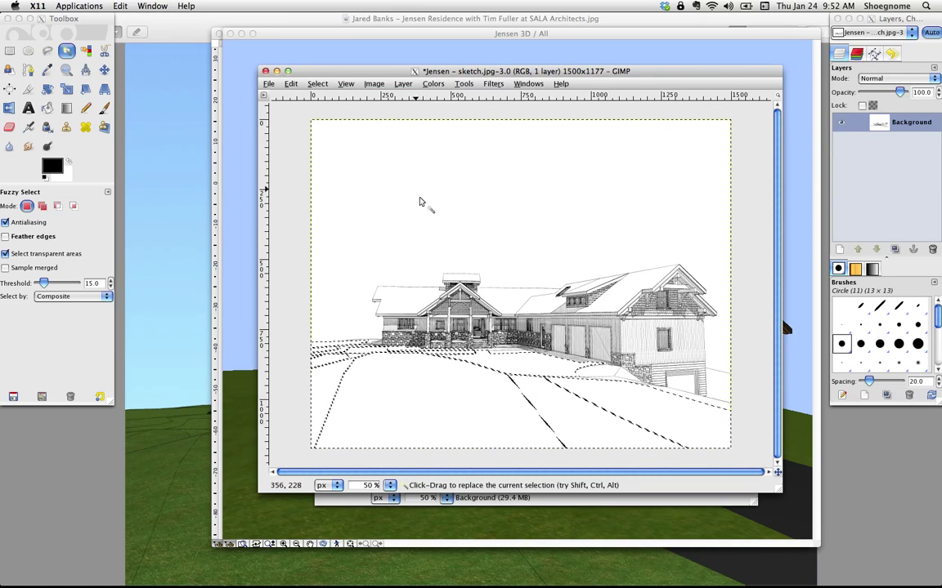
{"action": "left_click", "coordinate": [293, 85]}
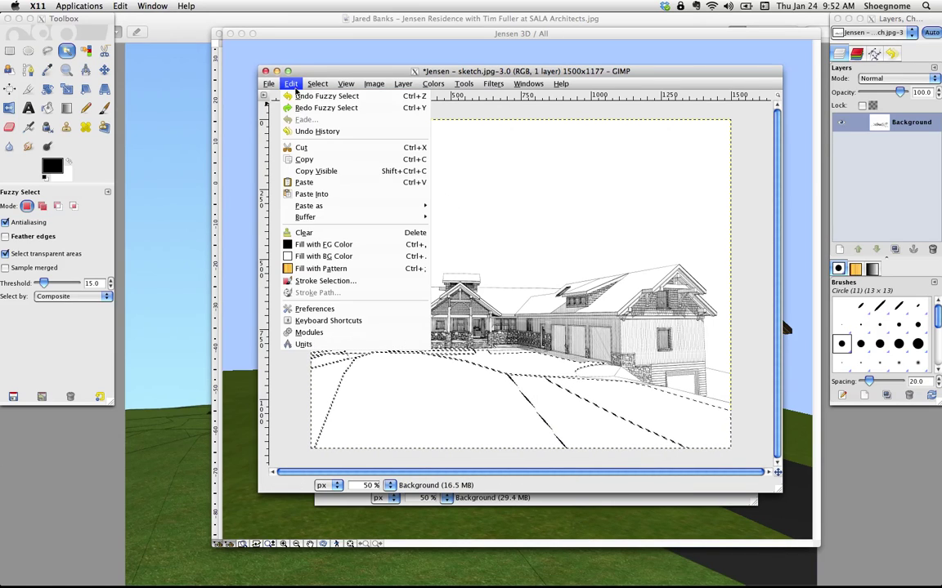
{"action": "left_click", "coordinate": [305, 95]}
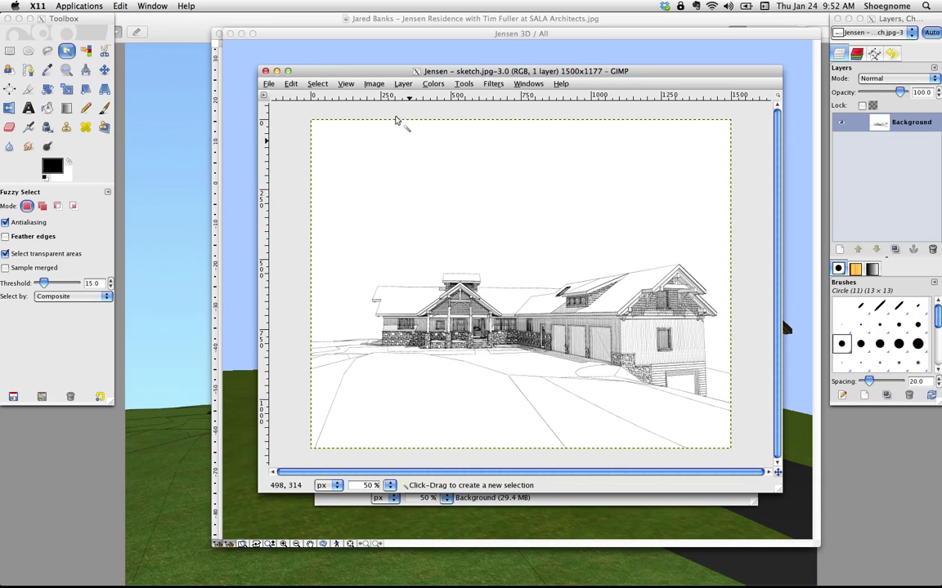
In ArchiCAD, change the photorendering engine from Sketch to Internal Rendering Engine and confirm.
{"action": "left_click", "coordinate": [680, 50]}
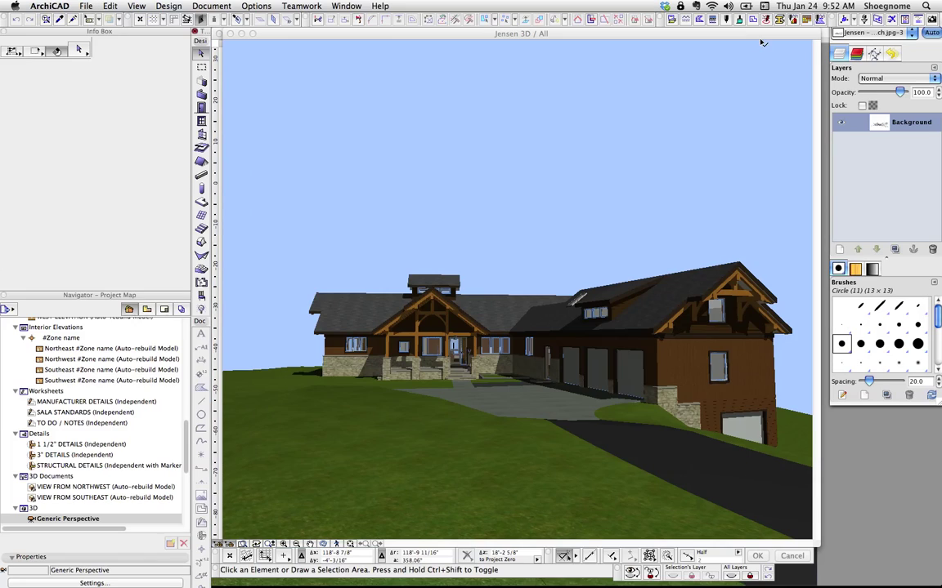
{"action": "left_click", "coordinate": [825, 18]}
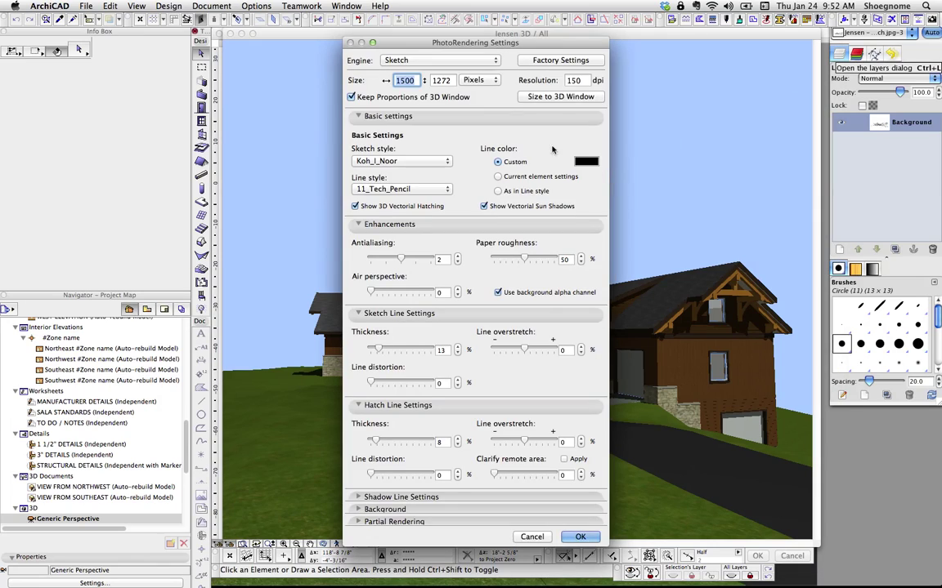
{"action": "left_click", "coordinate": [441, 60]}
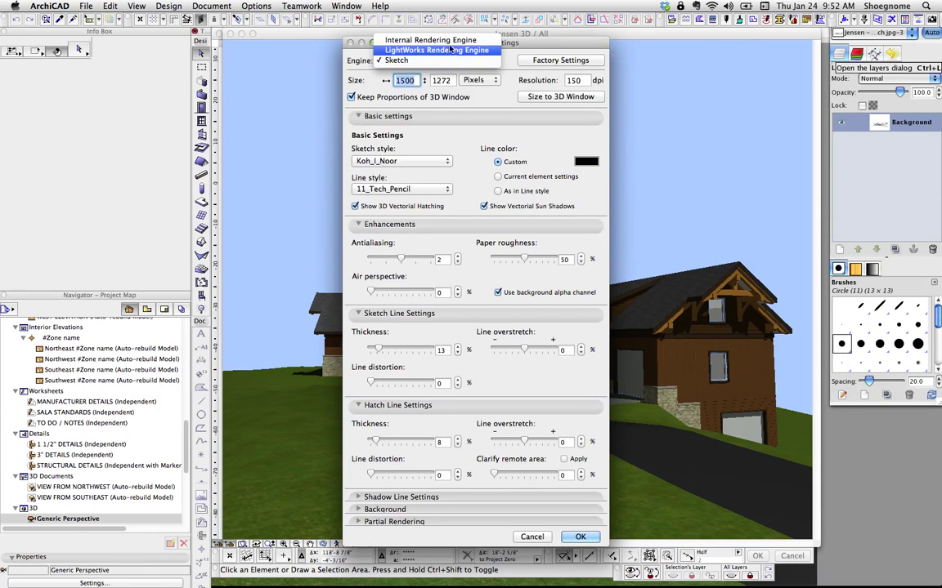
{"action": "left_click", "coordinate": [433, 38]}
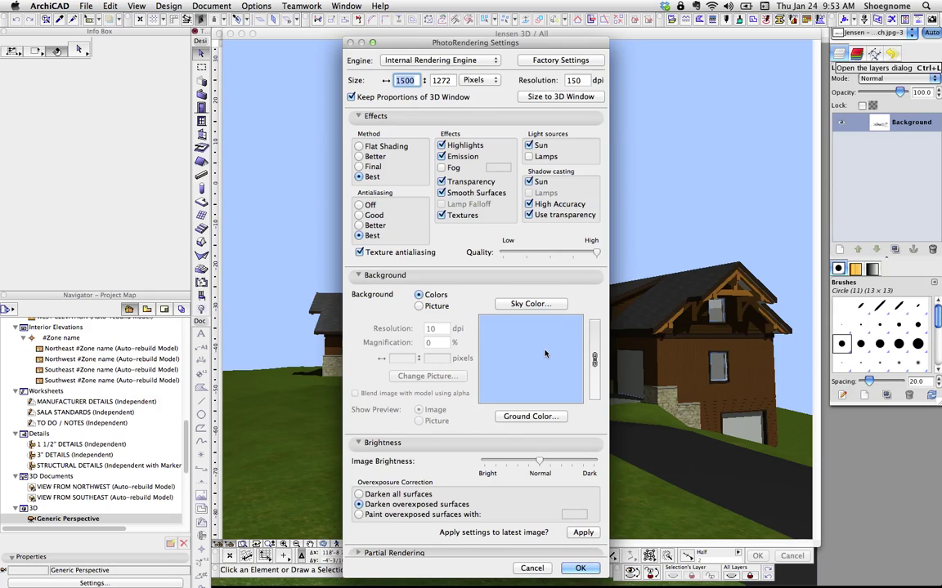
{"action": "left_click", "coordinate": [580, 568]}
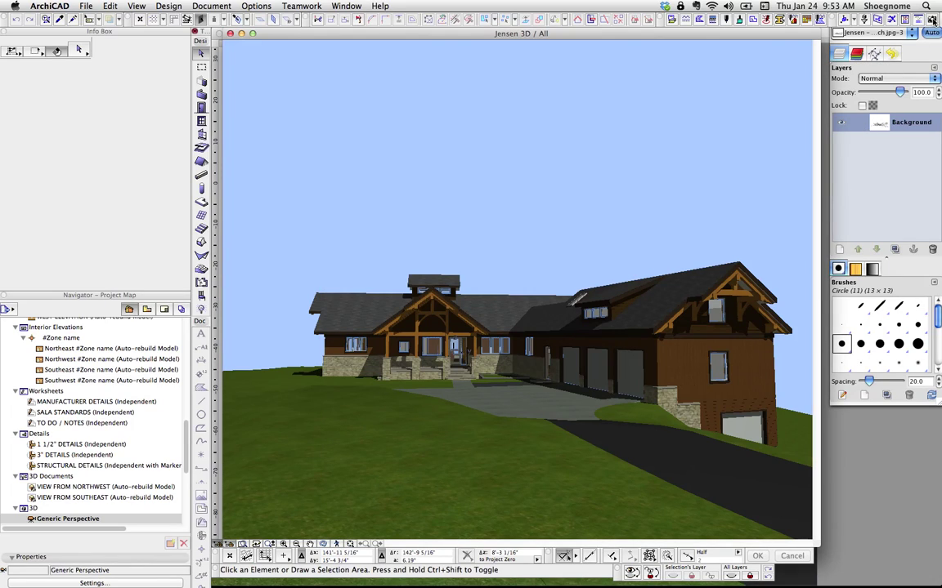
Place color.tif at the upper left and sketch.jpg to its right, side by side.
{"action": "mouse_move", "coordinate": [858, 576]}
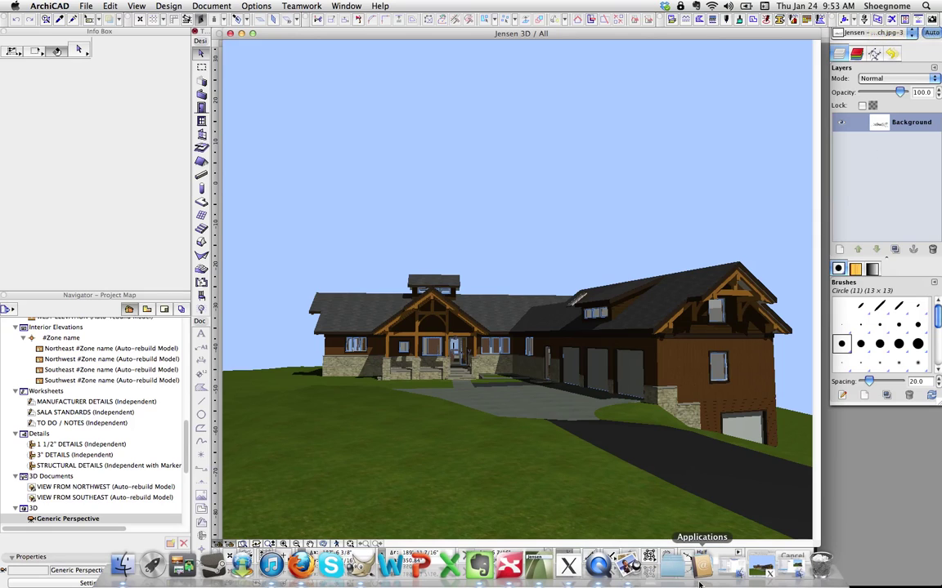
{"action": "left_click", "coordinate": [762, 573]}
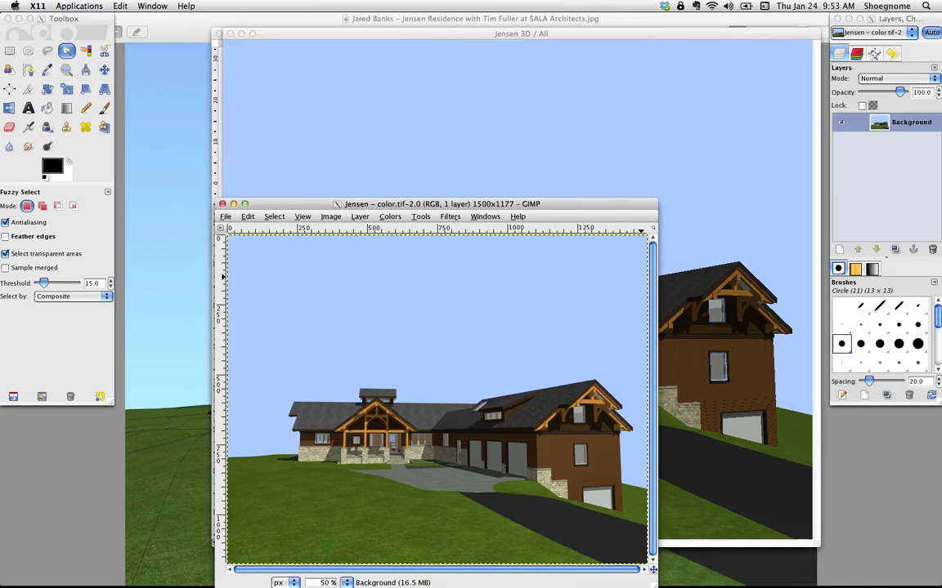
{"action": "left_click_drag", "start_coordinate": [499, 204], "coordinate": [515, 103]}
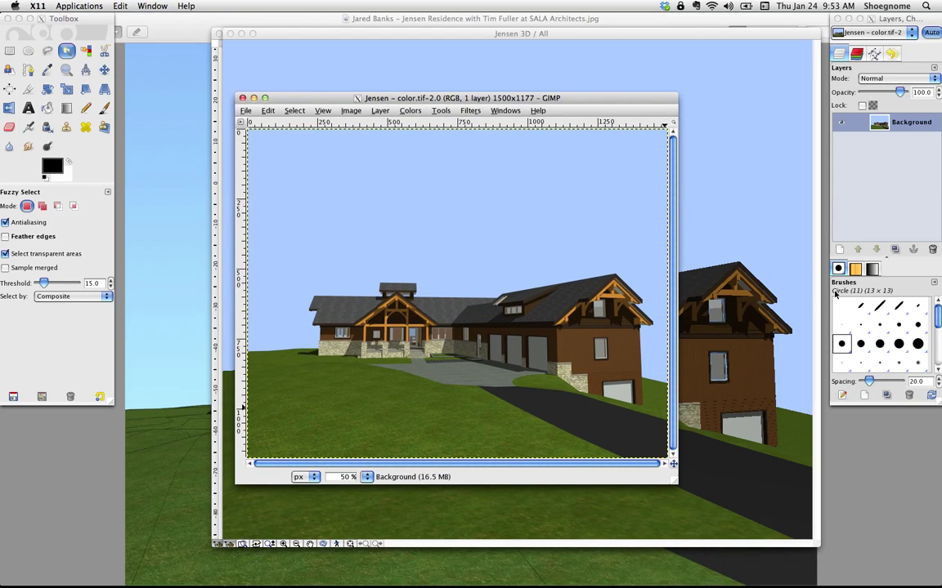
{"action": "left_click", "coordinate": [729, 147]}
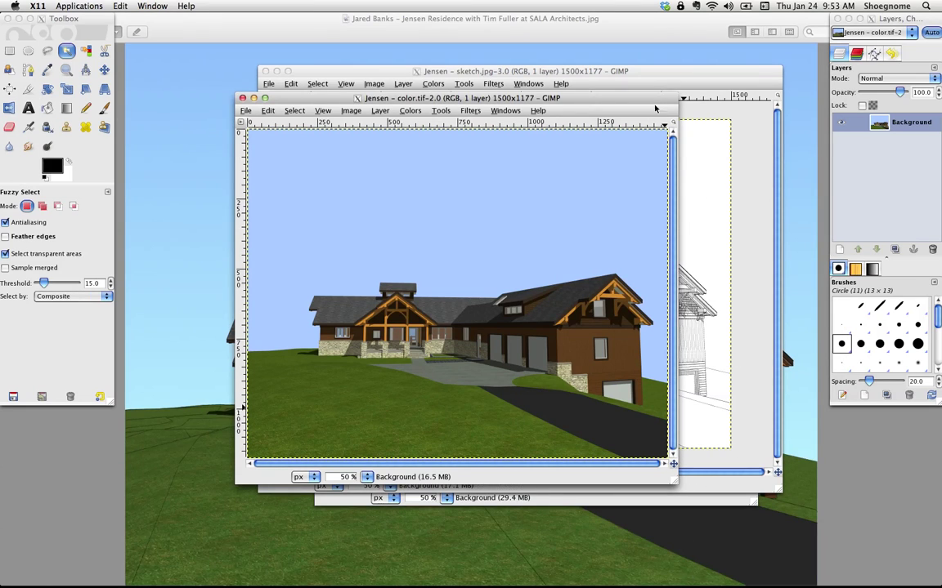
{"action": "left_click_drag", "start_coordinate": [601, 103], "coordinate": [613, 174]}
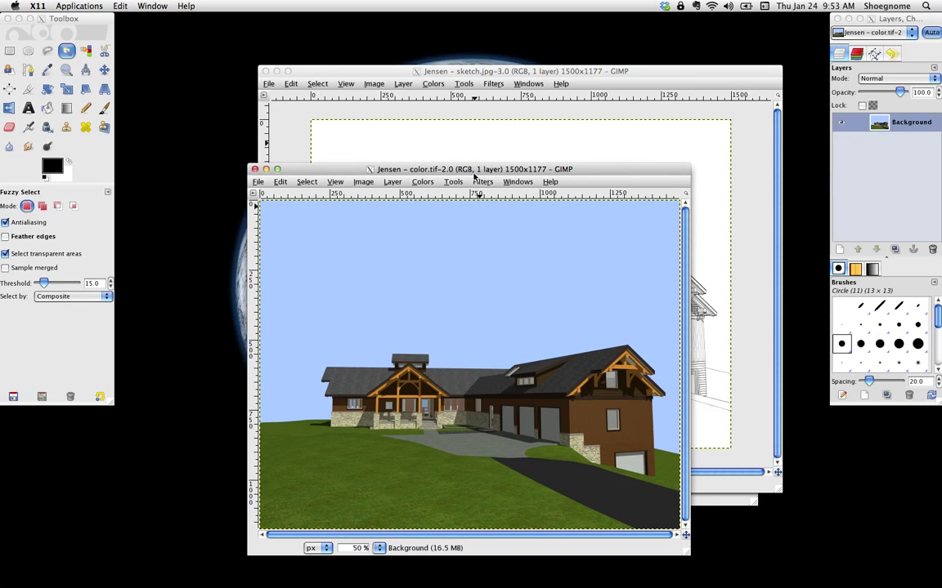
{"action": "left_click_drag", "start_coordinate": [474, 173], "coordinate": [282, 150]}
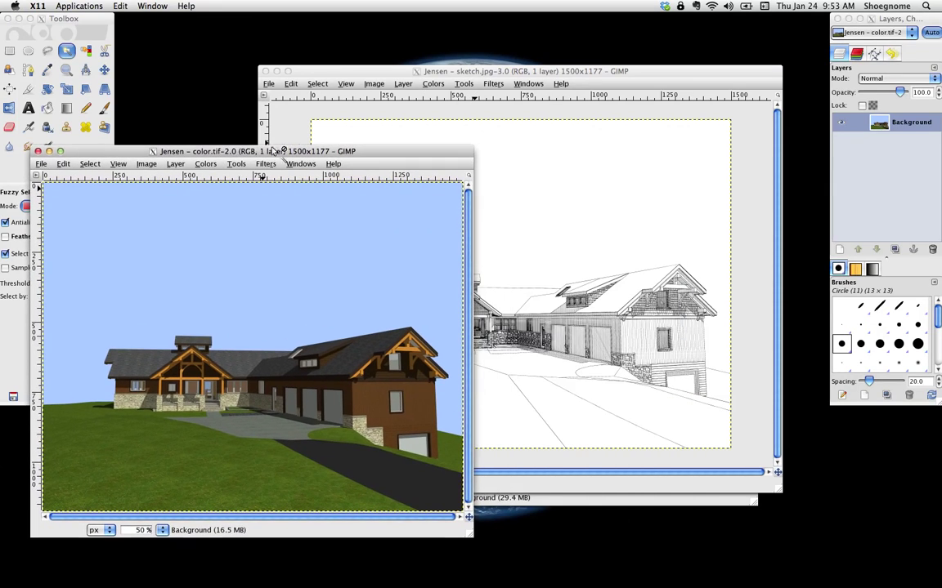
{"action": "left_click", "coordinate": [551, 83]}
{"action": "left_click_drag", "start_coordinate": [611, 71], "coordinate": [782, 77]}
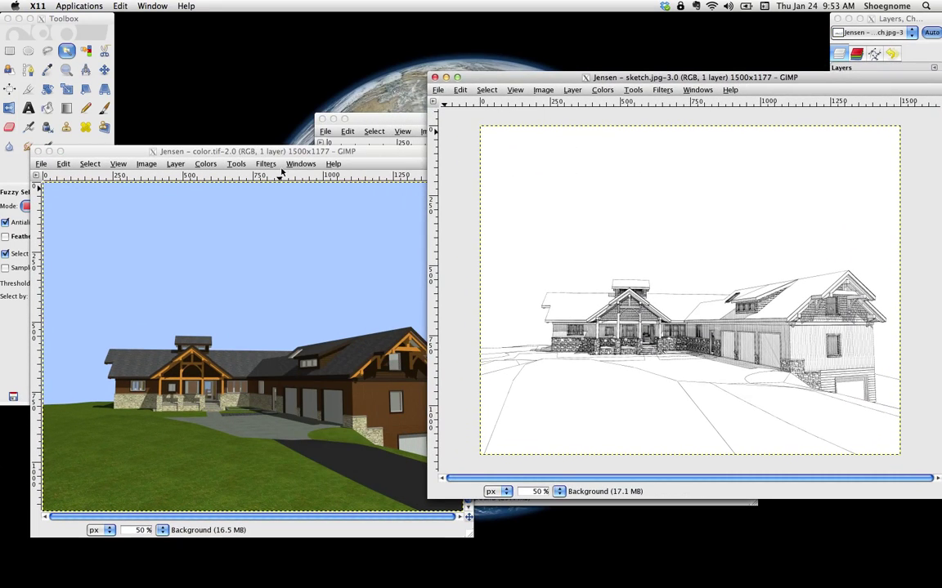
{"action": "mouse_move", "coordinate": [298, 153]}
{"action": "left_mouse_down"}
{"action": "mouse_move", "coordinate": [249, 75]}
{"action": "mouse_move", "coordinate": [287, 97]}
{"action": "left_mouse_up"}
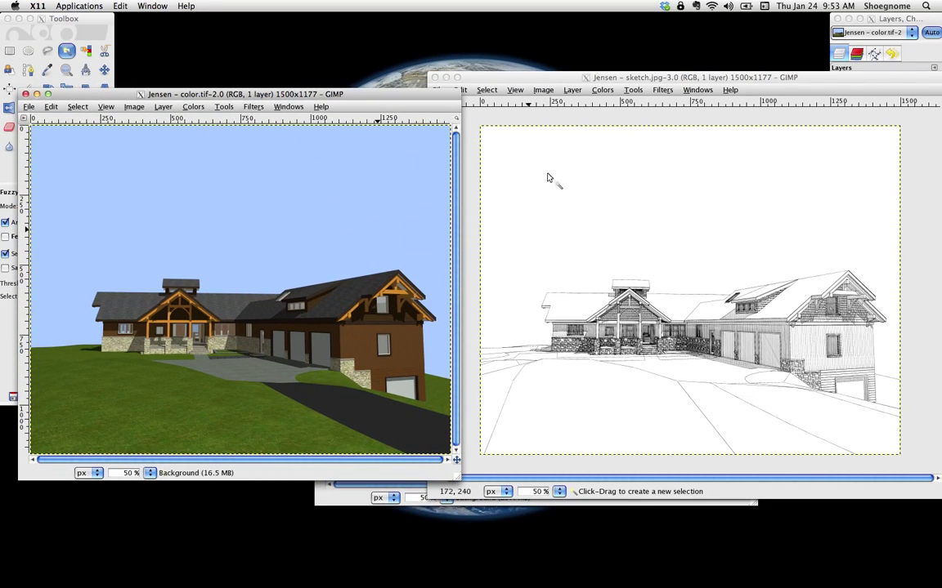
{"action": "mouse_move", "coordinate": [550, 578]}
{"action": "left_click", "coordinate": [553, 565]}
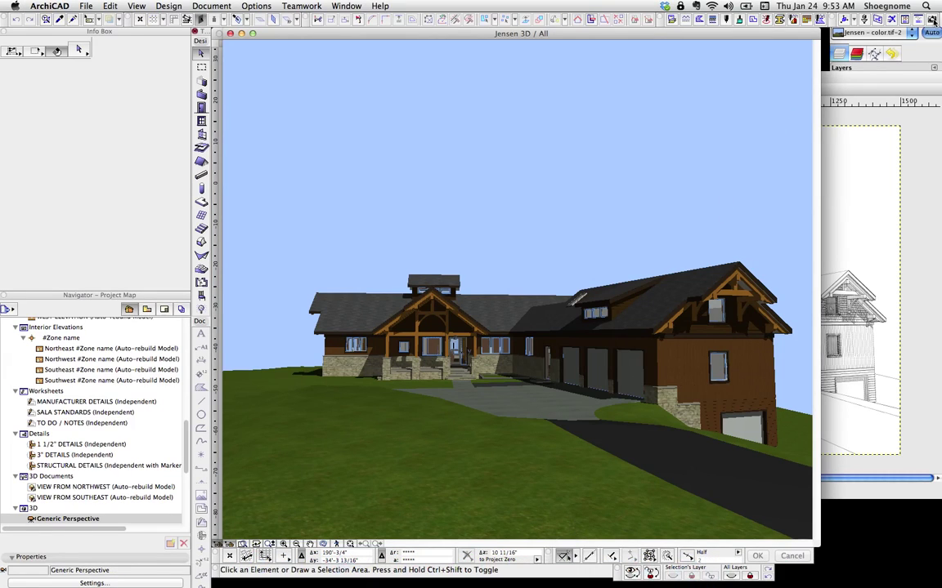
Check the 1500 px render width and close the settings with Internal Rendering Engine kept.
{"action": "left_click", "coordinate": [919, 22]}
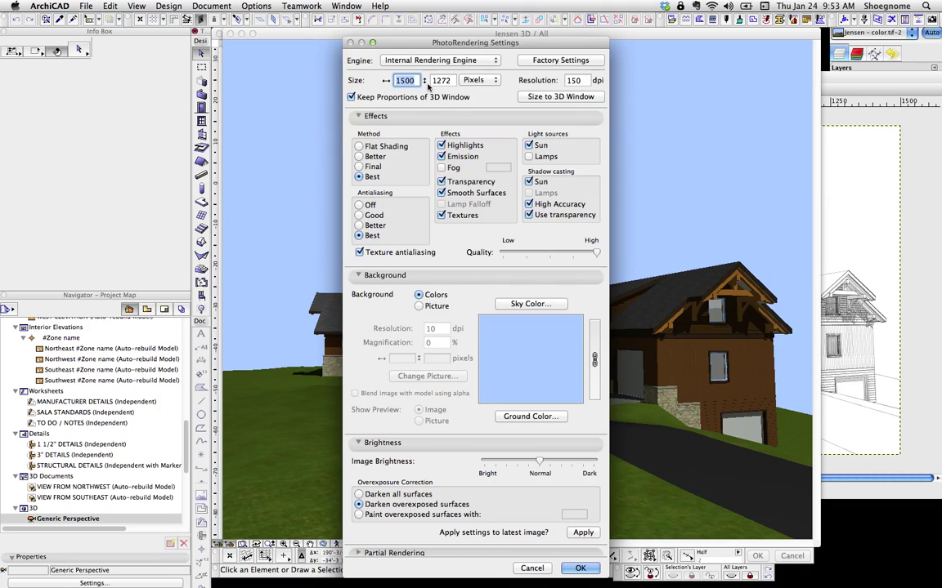
{"action": "left_click", "coordinate": [399, 80]}
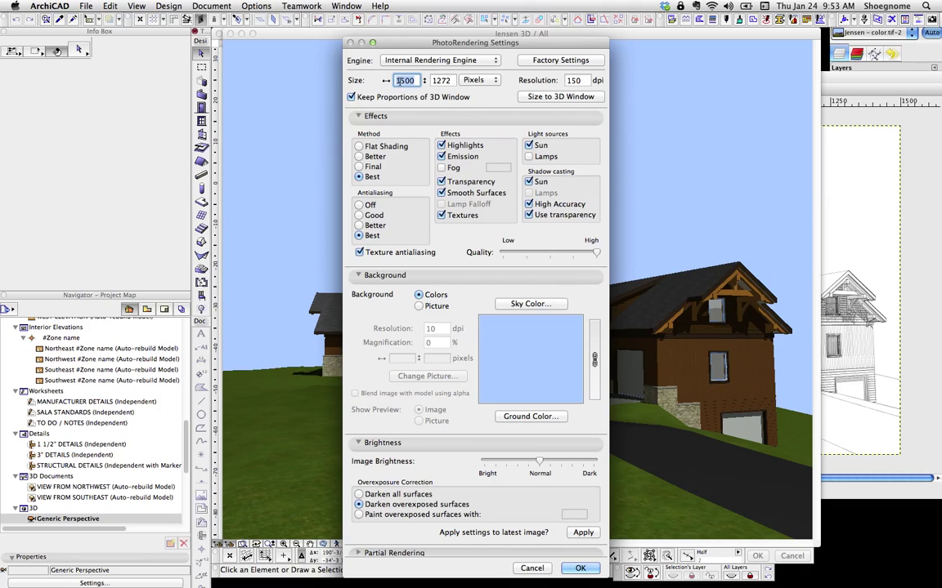
{"action": "left_click", "coordinate": [440, 60]}
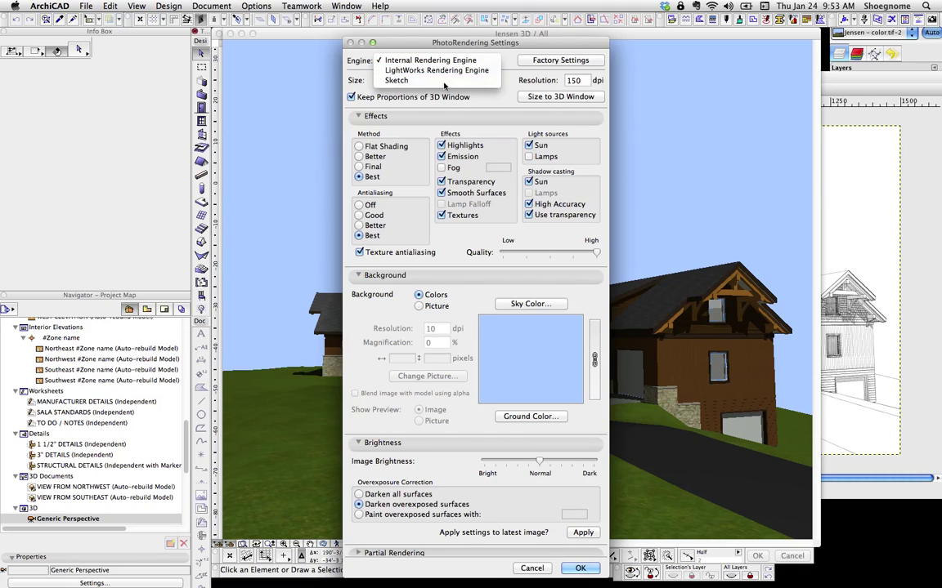
{"action": "left_click", "coordinate": [405, 82]}
{"action": "left_click", "coordinate": [439, 60]}
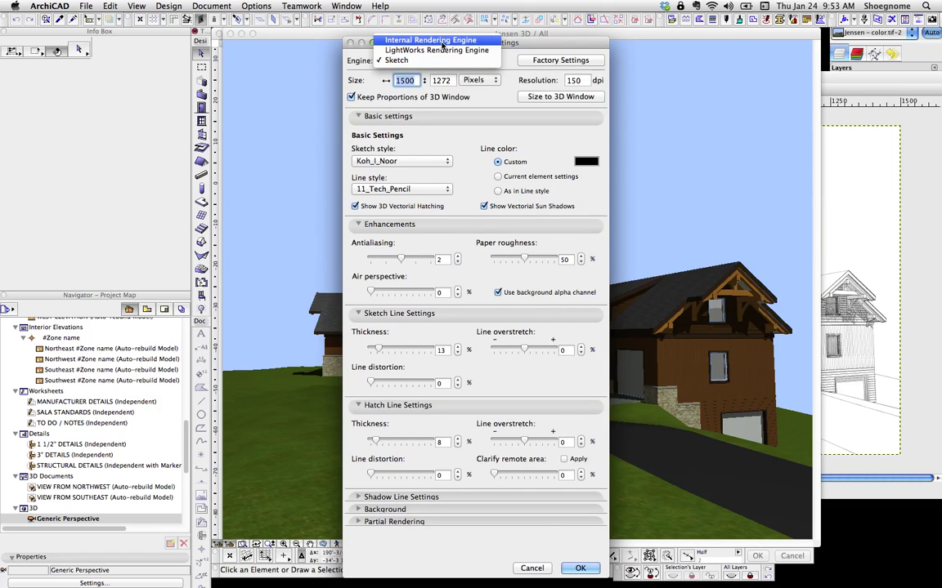
{"action": "left_click", "coordinate": [441, 37]}
{"action": "key", "text": "Return"}
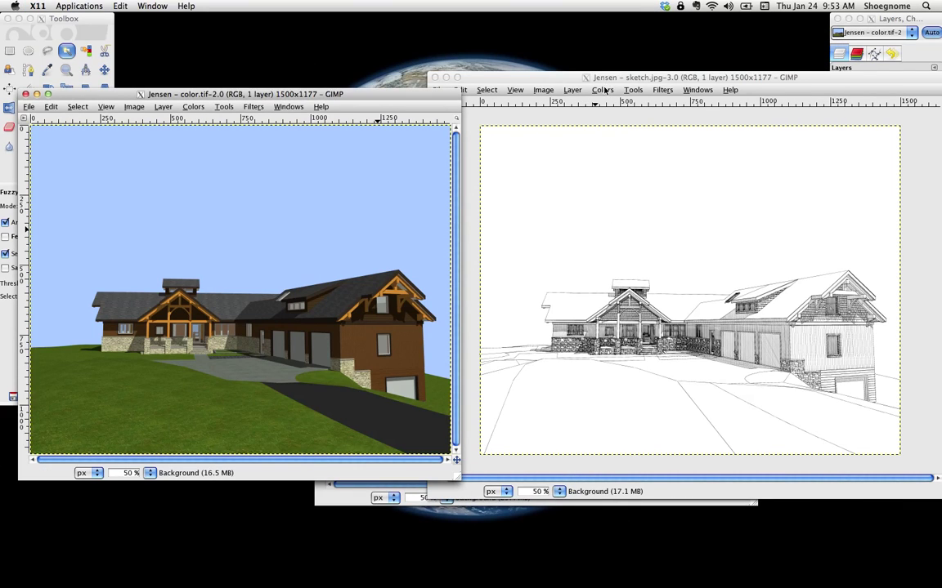
Select the entire sketch.jpg image.
{"action": "left_click", "coordinate": [572, 78]}
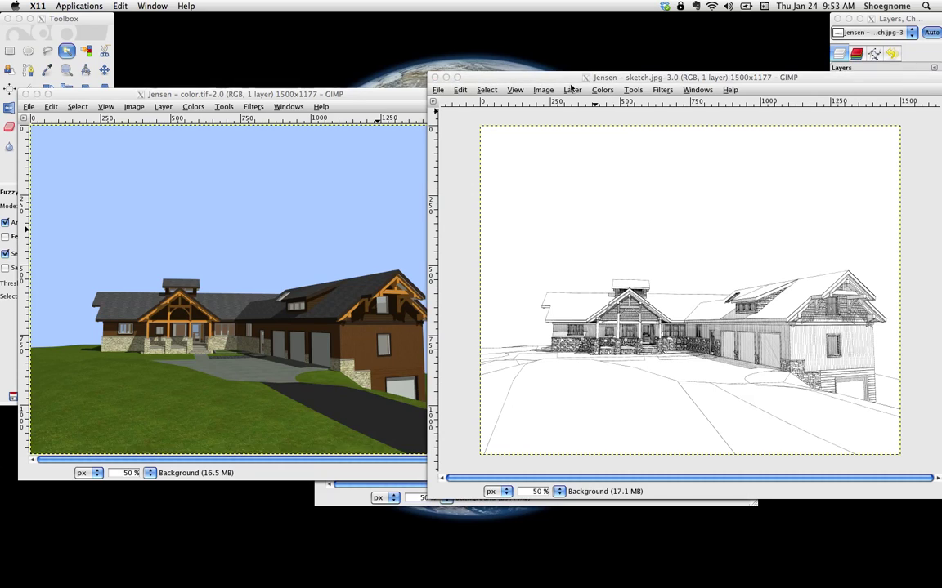
{"action": "left_click_drag", "start_coordinate": [591, 78], "coordinate": [518, 79]}
{"action": "key", "text": "a"}
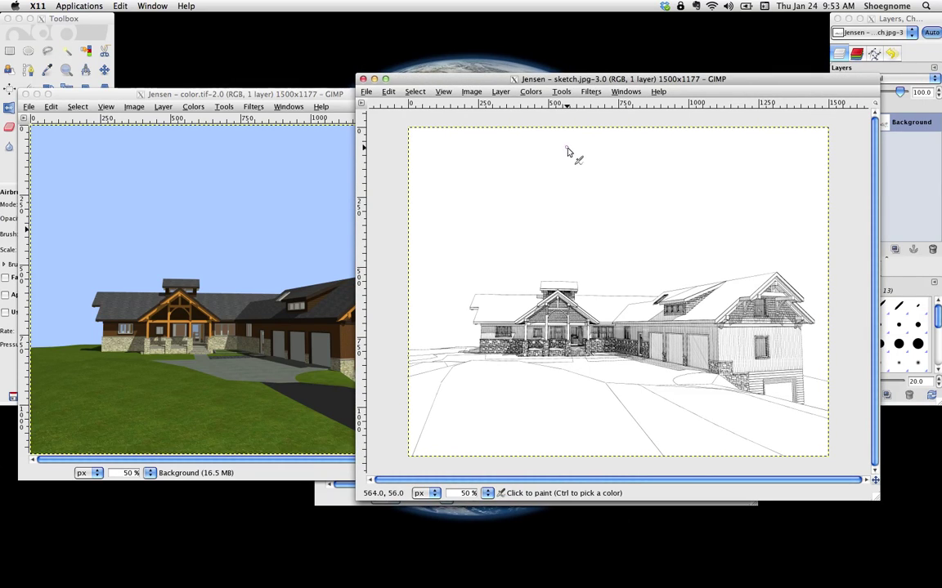
{"action": "left_click", "coordinate": [415, 91]}
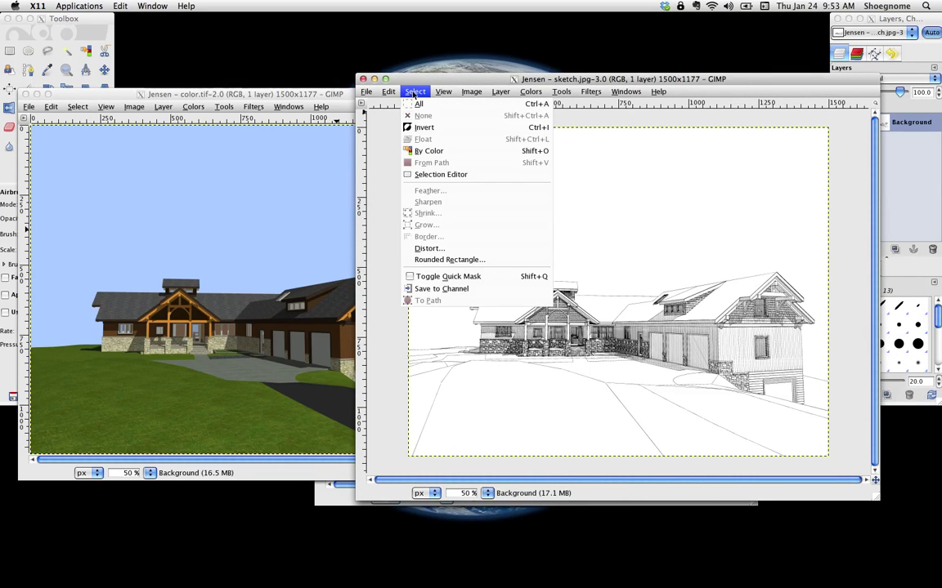
{"action": "left_click", "coordinate": [425, 106]}
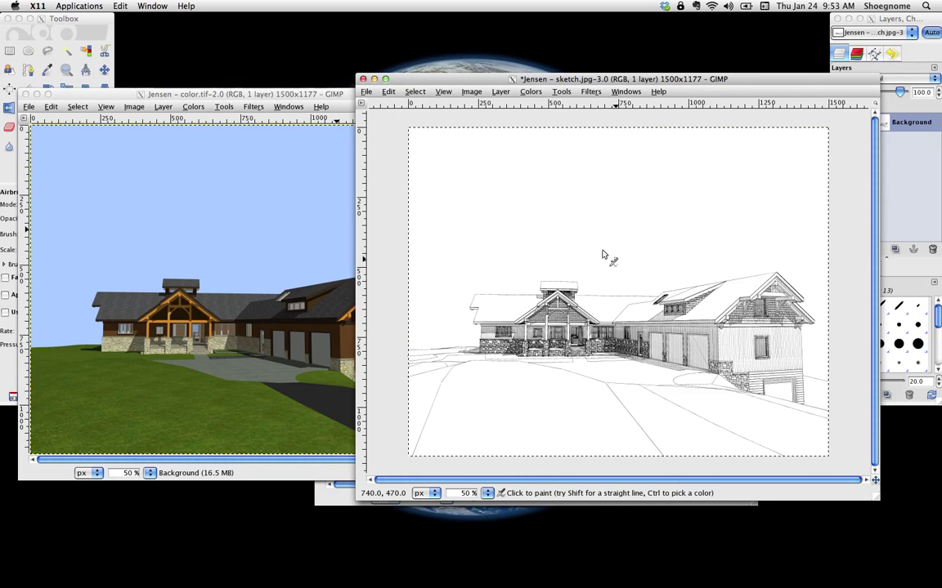
Try Paste and Paste Into to bring the sketch into color.tif.
{"action": "left_click", "coordinate": [295, 94]}
{"action": "left_click_drag", "start_coordinate": [295, 95], "coordinate": [484, 115]}
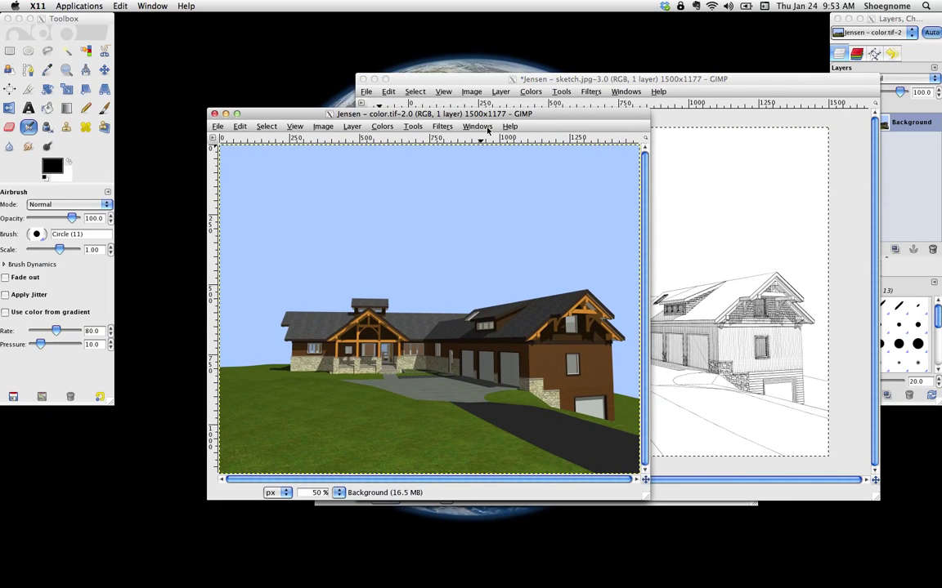
{"action": "left_click", "coordinate": [267, 127]}
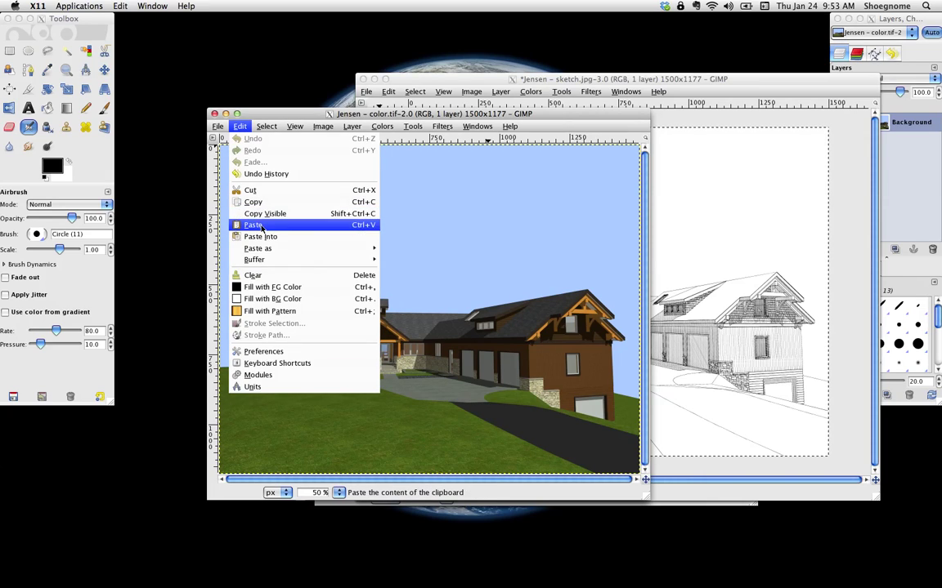
{"action": "left_click", "coordinate": [255, 225]}
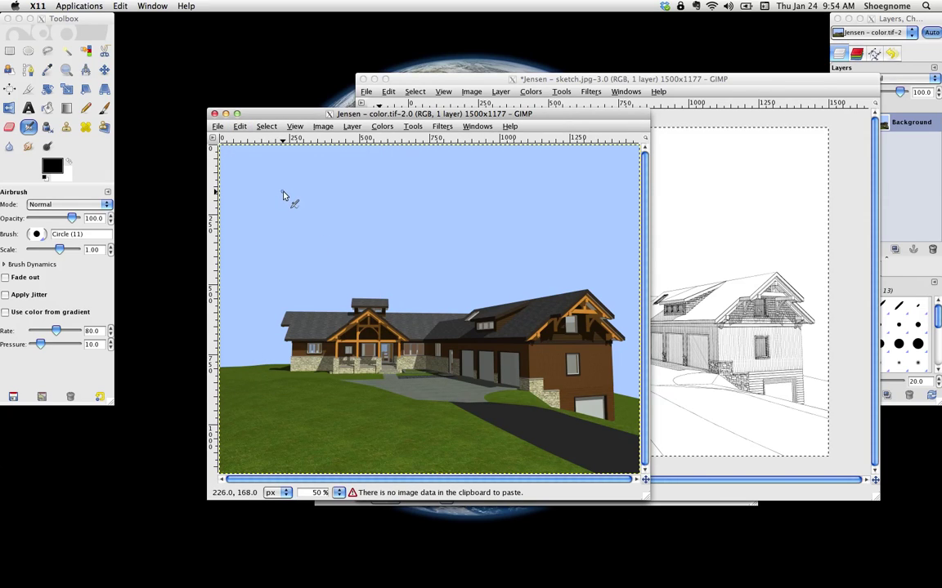
{"action": "left_click", "coordinate": [282, 191]}
{"action": "key", "text": "z"}
{"action": "left_click", "coordinate": [241, 128]}
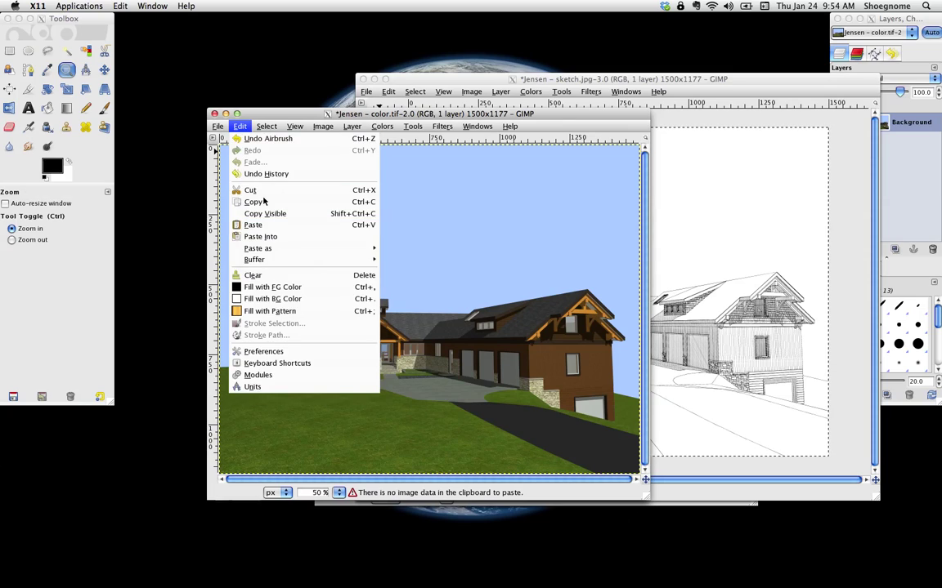
{"action": "left_click", "coordinate": [266, 236]}
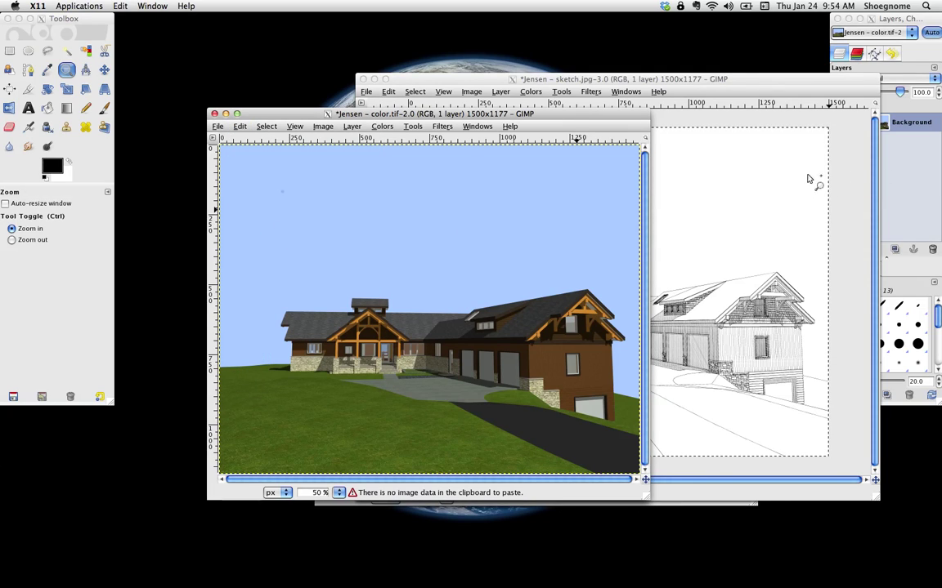
Move color.tif and sketch.jpg aside and raise the Jensen.psd composite.
{"action": "left_click_drag", "start_coordinate": [597, 120], "coordinate": [521, 115]}
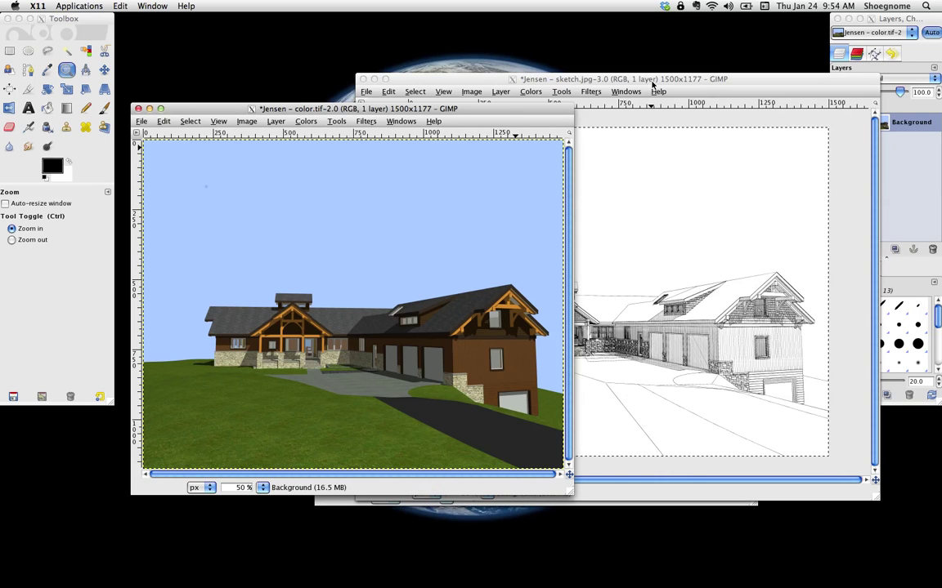
{"action": "mouse_move", "coordinate": [658, 80]}
{"action": "left_mouse_down"}
{"action": "mouse_move", "coordinate": [401, 253]}
{"action": "mouse_move", "coordinate": [373, 255]}
{"action": "left_mouse_up"}
{"action": "left_click_drag", "start_coordinate": [663, 119], "coordinate": [682, 72]}
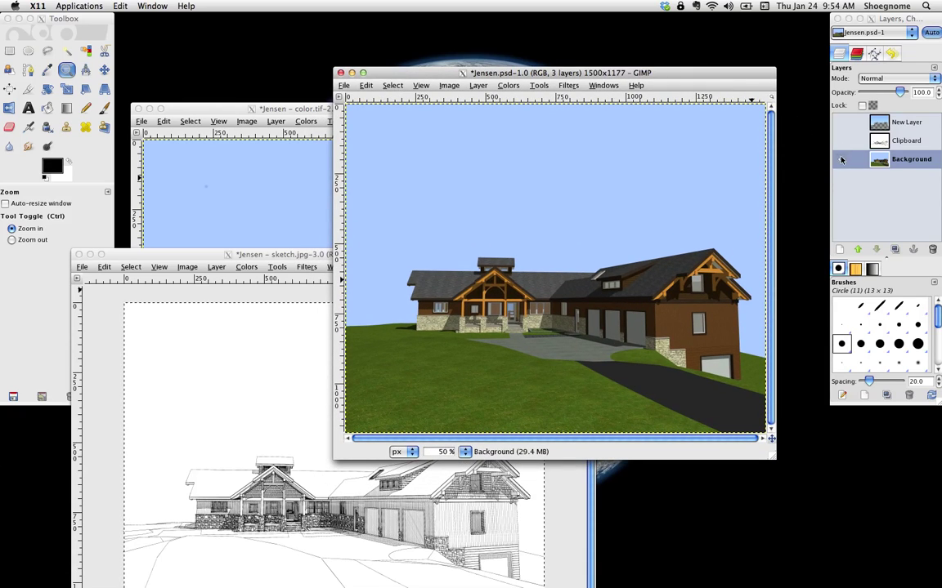
Turn the Background colour render's visibility back on and select the Clipboard sketch layer.
{"action": "left_click", "coordinate": [843, 161]}
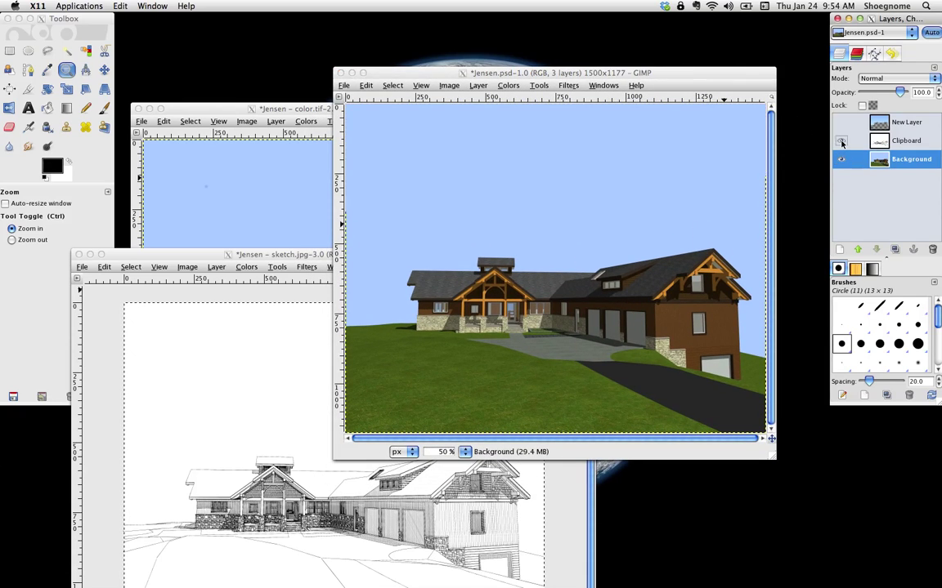
{"action": "left_click", "coordinate": [842, 142], "text": "shift"}
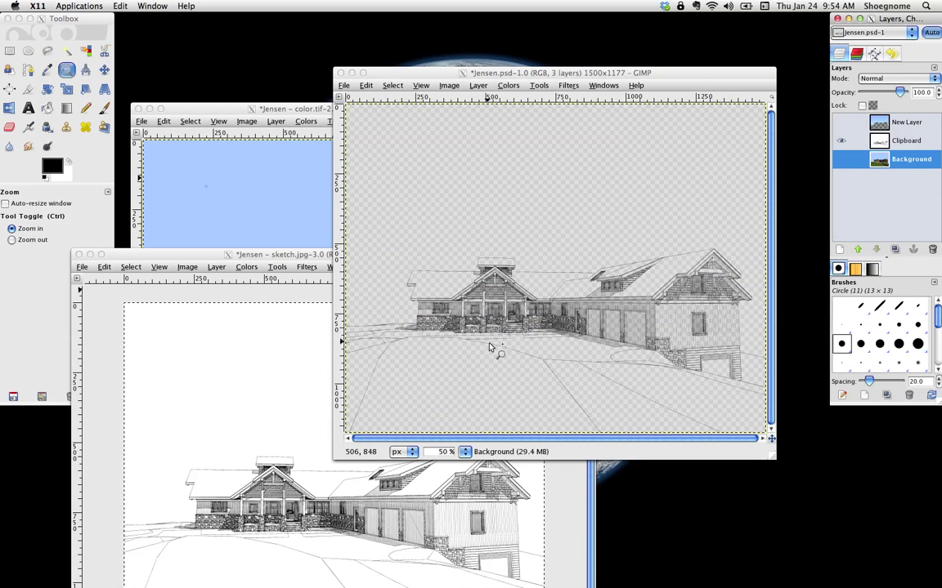
{"action": "left_click", "coordinate": [841, 159]}
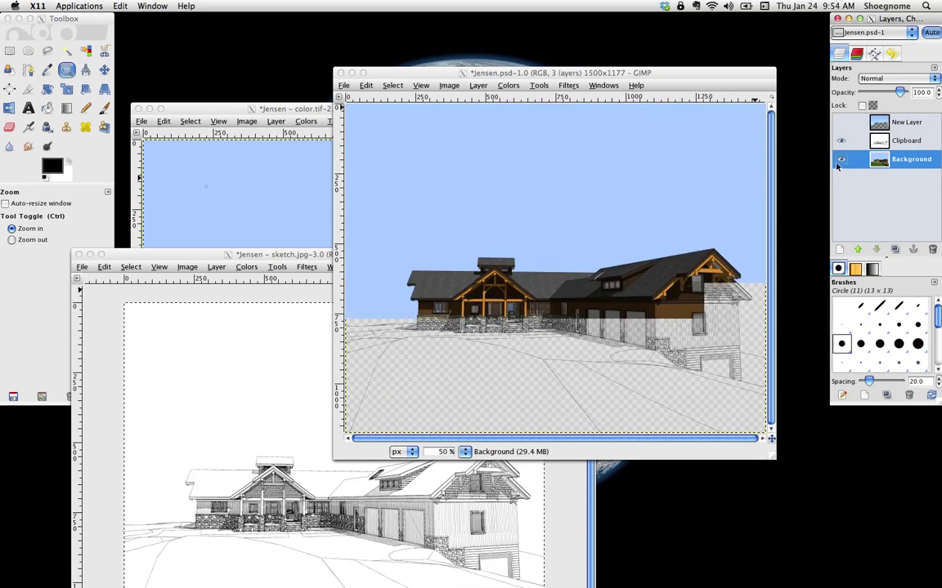
{"action": "left_click", "coordinate": [914, 142]}
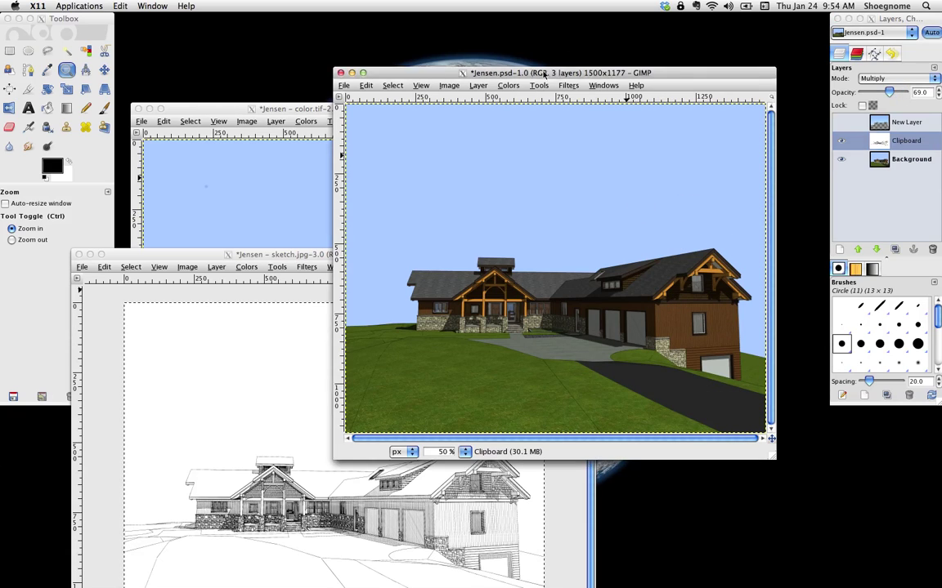
Enlarge the image window and set the Clipboard layer to Multiply at 70 opacity.
{"action": "left_click_drag", "start_coordinate": [549, 73], "coordinate": [398, 61]}
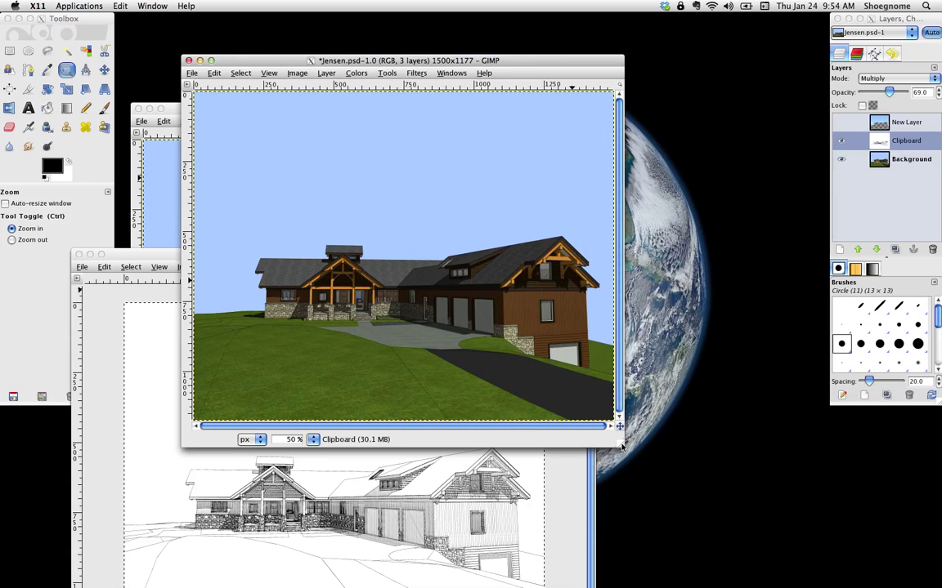
{"action": "left_click_drag", "start_coordinate": [622, 444], "coordinate": [731, 520]}
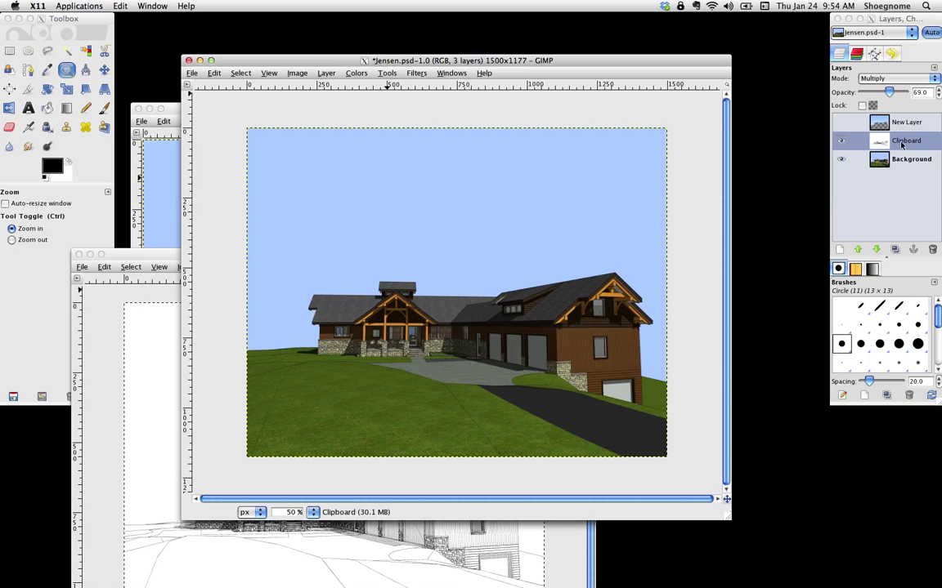
{"action": "left_click", "coordinate": [886, 79]}
{"action": "left_click", "coordinate": [891, 80]}
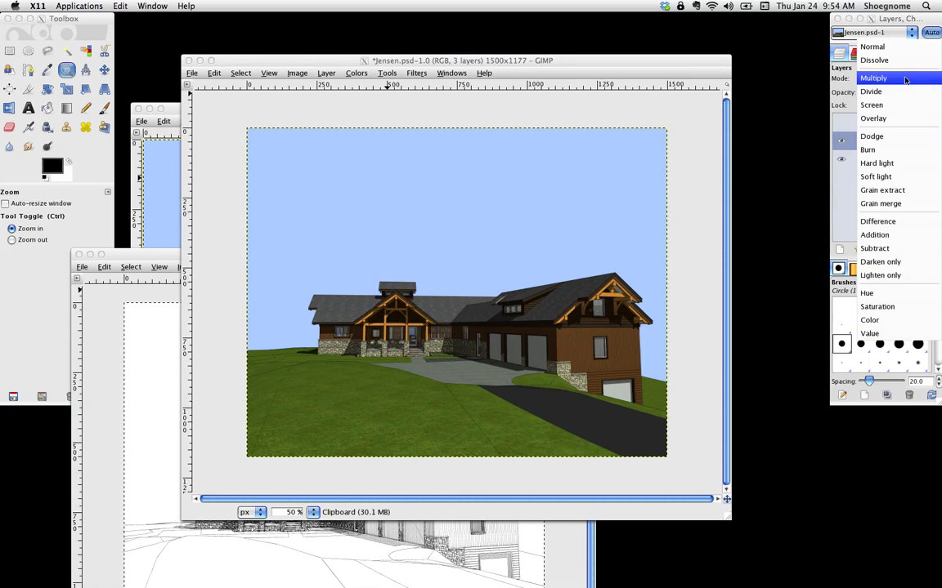
{"action": "left_click", "coordinate": [898, 46]}
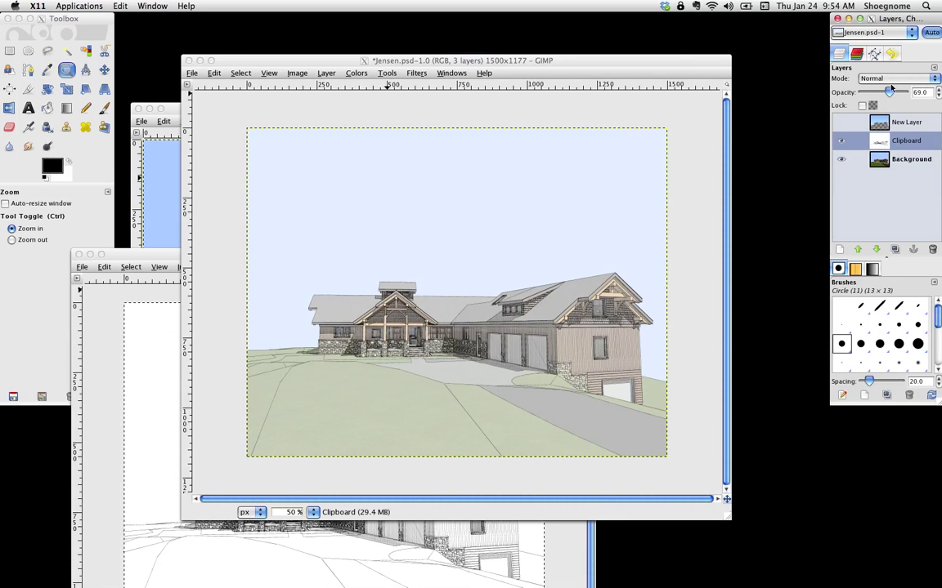
{"action": "left_click", "coordinate": [891, 81]}
{"action": "left_click", "coordinate": [882, 108]}
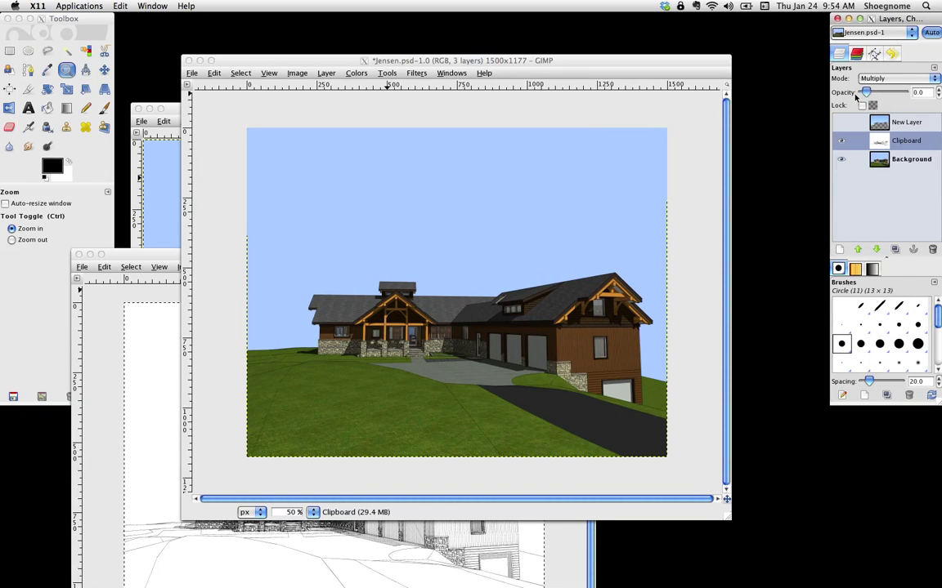
{"action": "mouse_move", "coordinate": [889, 93]}
{"action": "left_mouse_down"}
{"action": "mouse_move", "coordinate": [919, 96]}
{"action": "mouse_move", "coordinate": [889, 96]}
{"action": "left_mouse_up"}
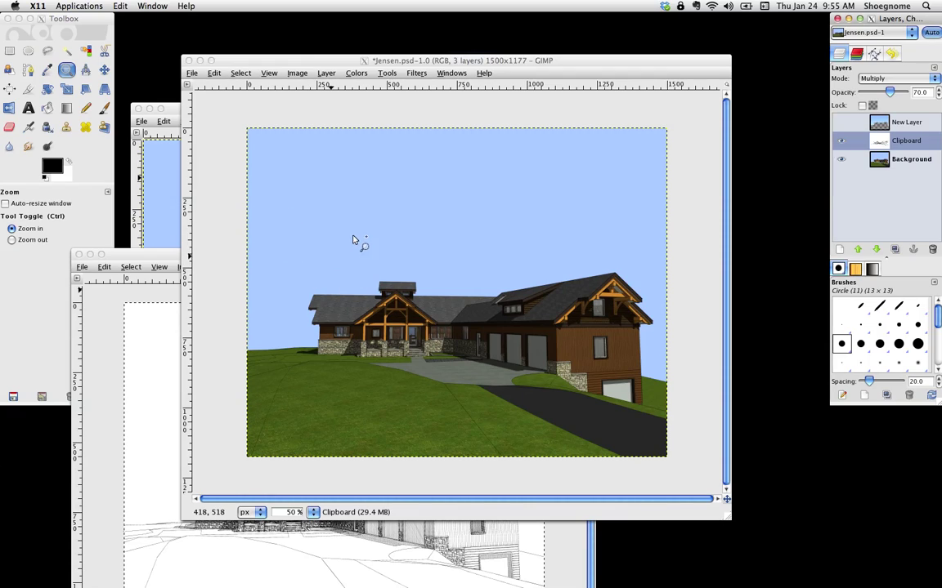
{"action": "left_click", "coordinate": [921, 161]}
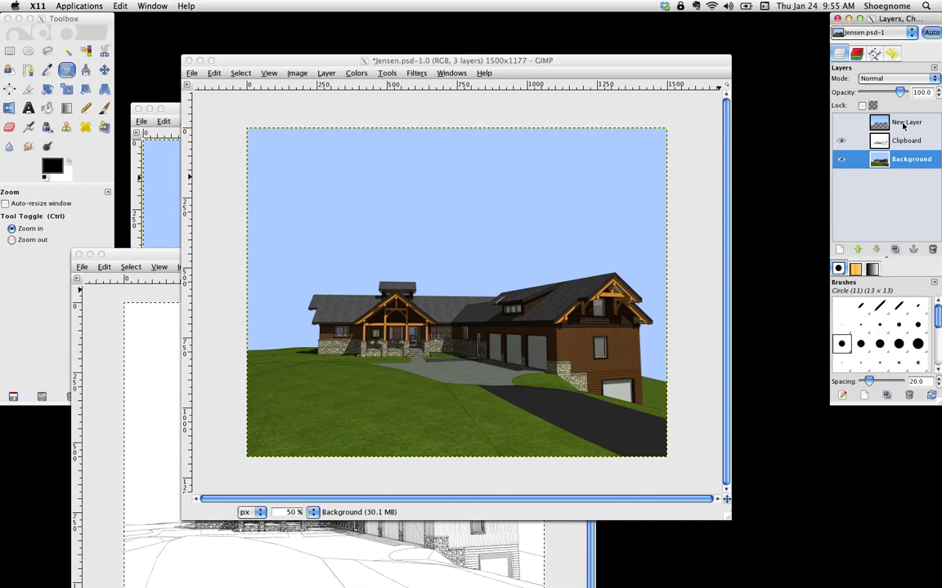
{"action": "left_click", "coordinate": [905, 123]}
{"action": "left_click", "coordinate": [841, 125]}
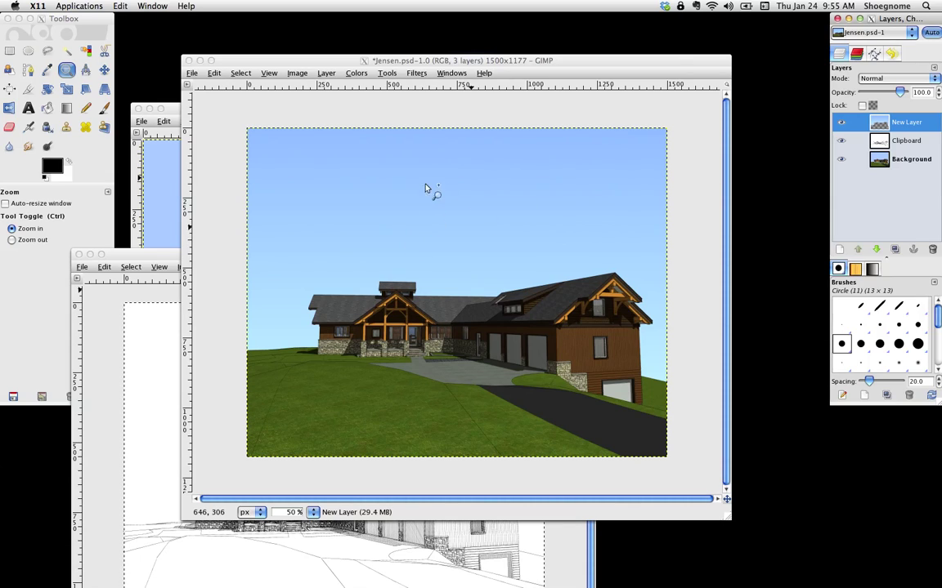
{"action": "left_click", "coordinate": [842, 122]}
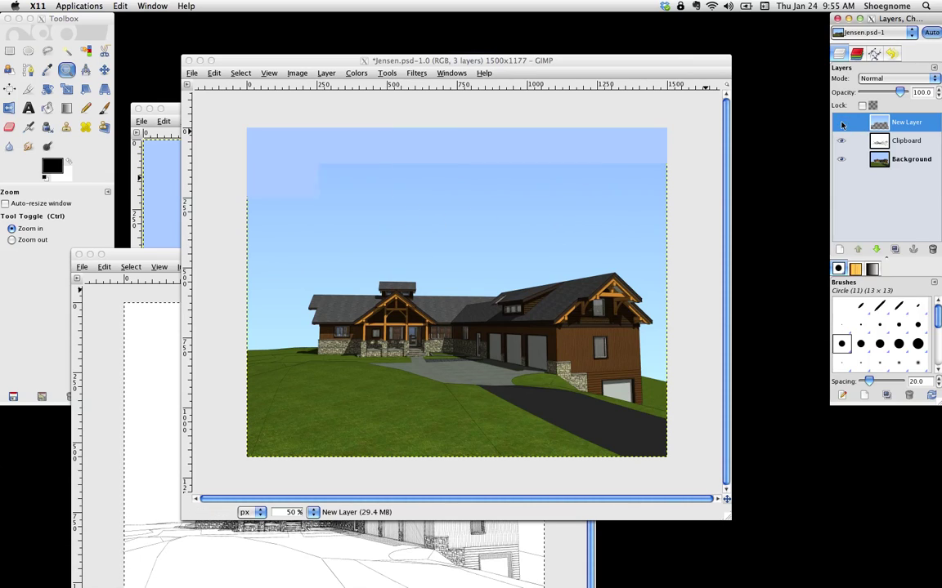
{"action": "left_click", "coordinate": [906, 162]}
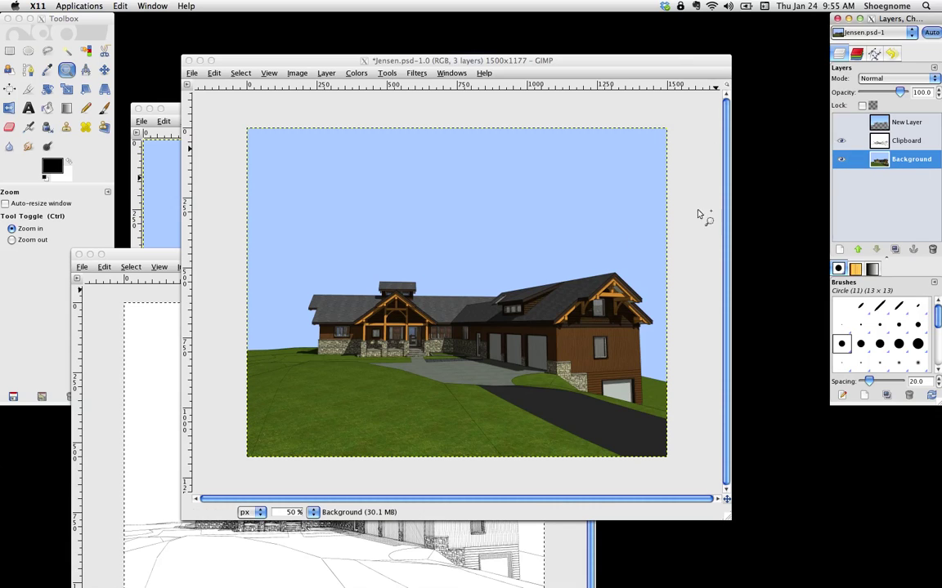
{"action": "left_click", "coordinate": [441, 60]}
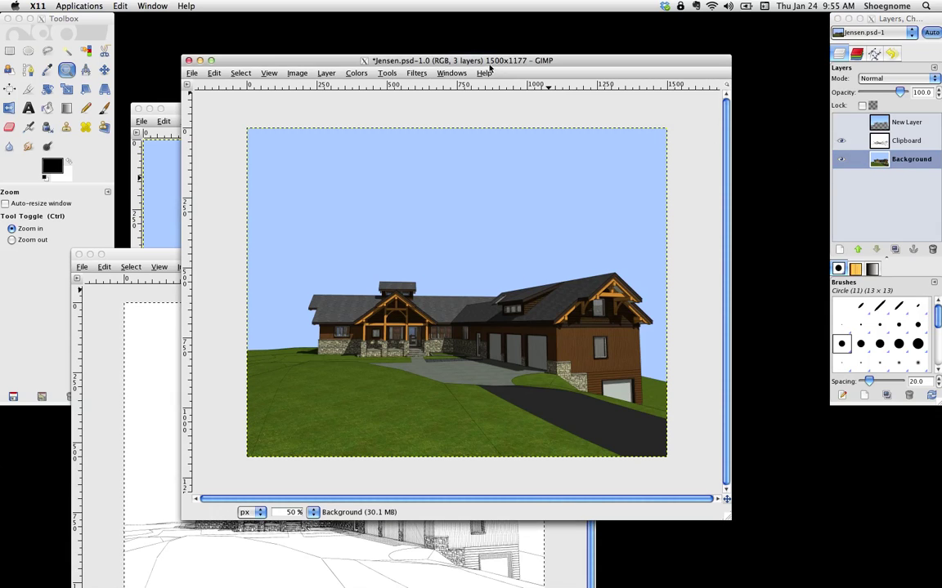
{"action": "left_click", "coordinate": [66, 70]}
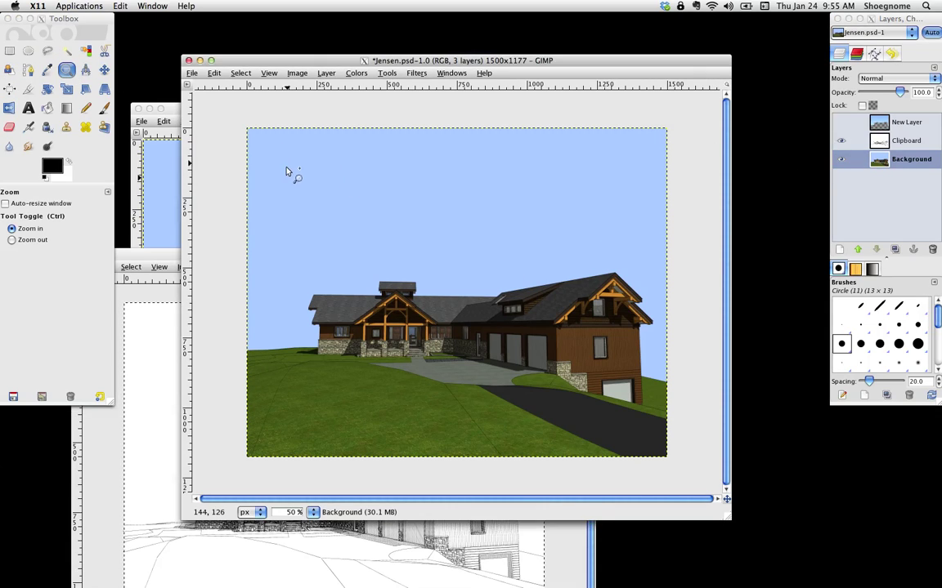
Fuzzy-select the flat blue sky, make New Layer's gradient sky visible, then select Clipboard.
{"action": "left_click", "coordinate": [66, 51]}
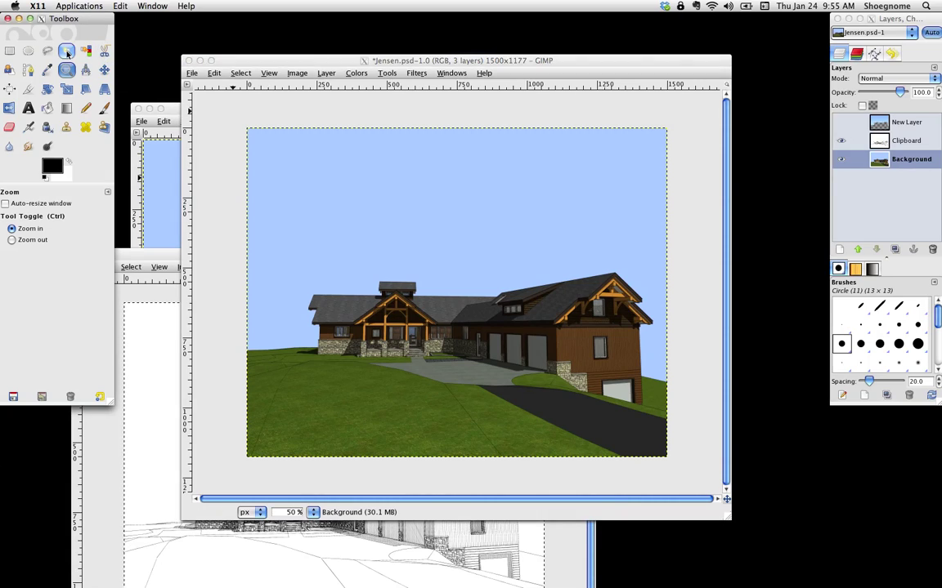
{"action": "left_click", "coordinate": [331, 185]}
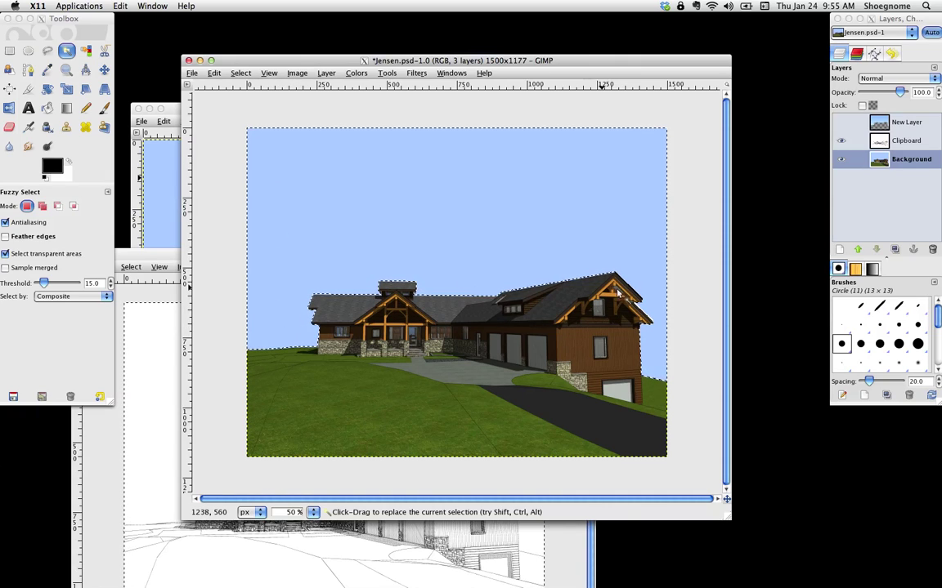
{"action": "left_click", "coordinate": [875, 124]}
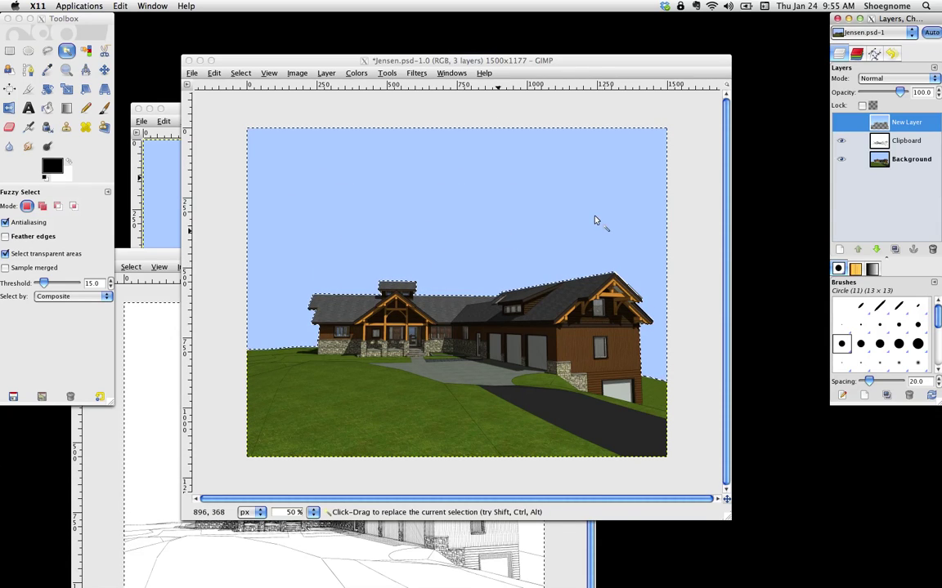
{"action": "left_click", "coordinate": [841, 123]}
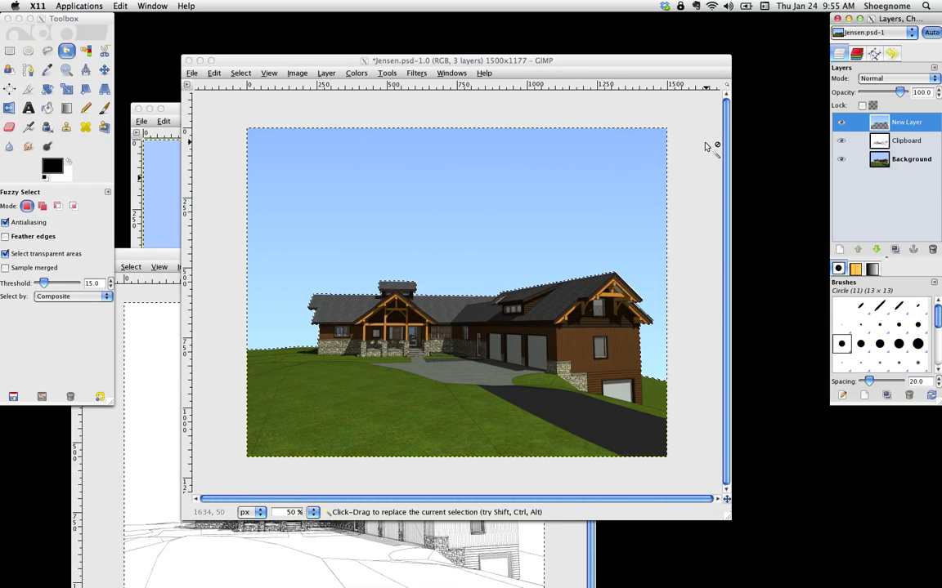
{"action": "left_click", "coordinate": [886, 144]}
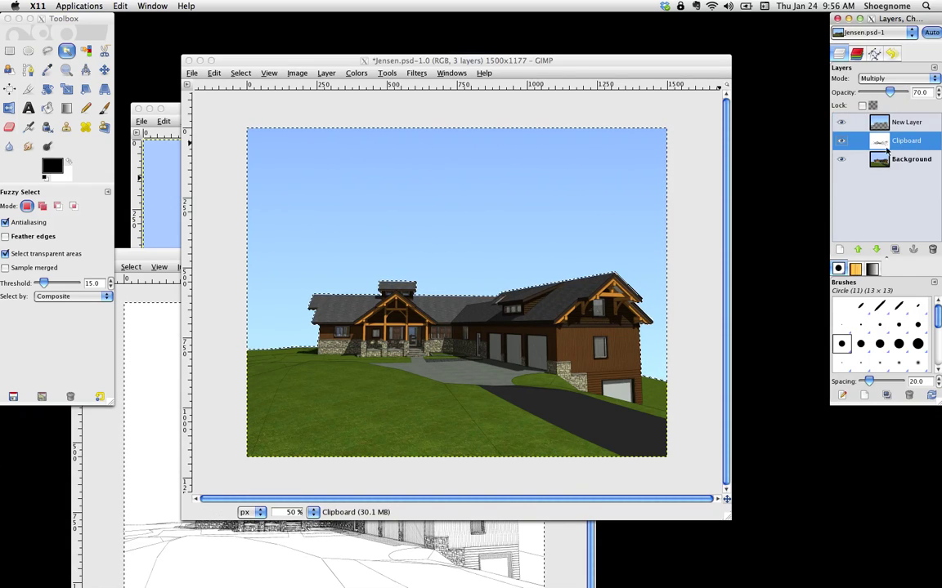
Undo the last two changes to return to the flat blue sky.
{"action": "left_click", "coordinate": [211, 73]}
{"action": "left_click", "coordinate": [262, 84]}
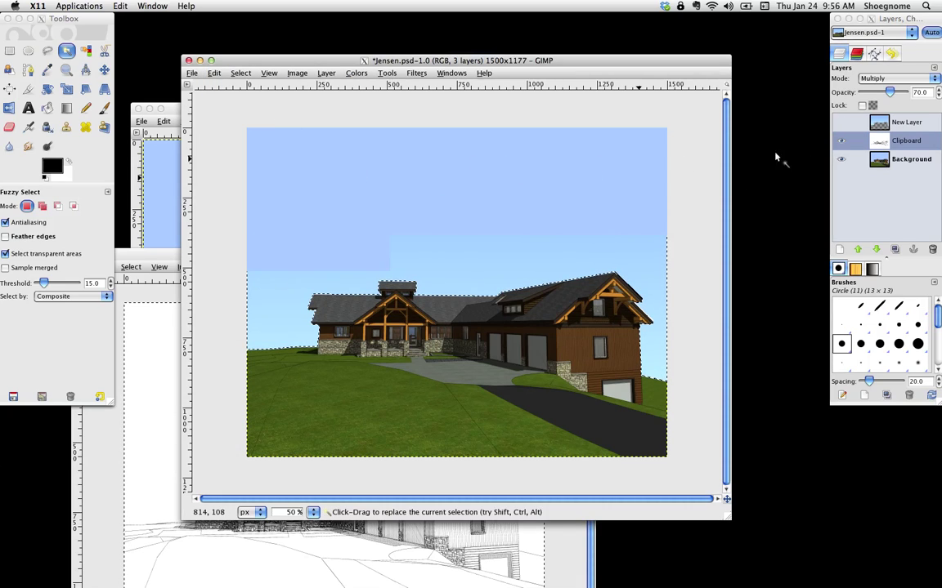
{"action": "left_click", "coordinate": [906, 140]}
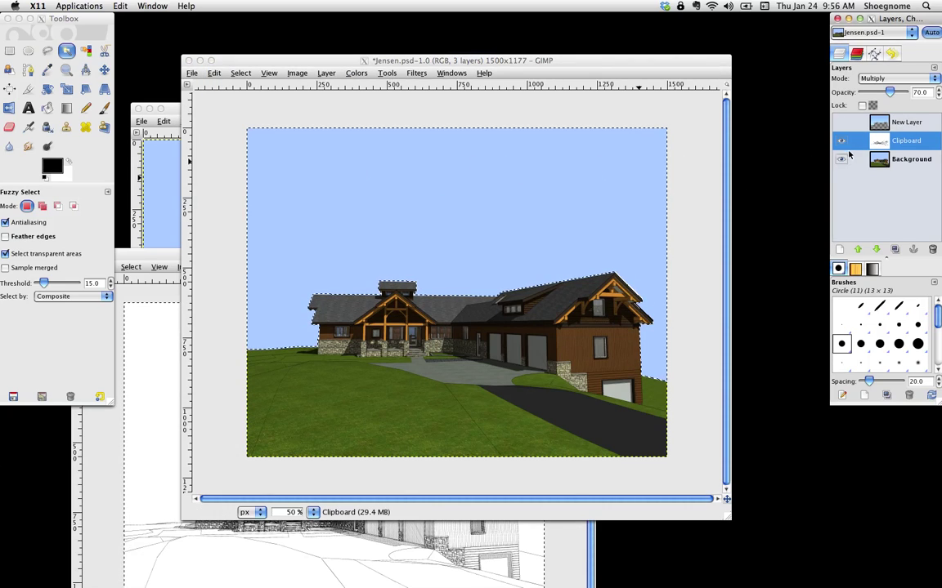
Show the Background and sketch layers, set sketch opacity to 71.7, and reselect the sky.
{"action": "left_click", "coordinate": [841, 159]}
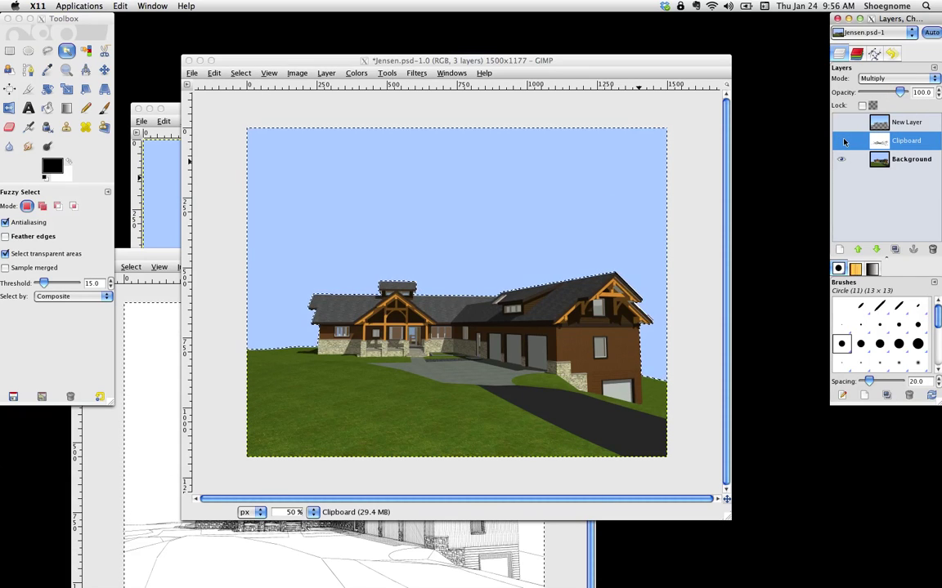
{"action": "left_click", "coordinate": [841, 141]}
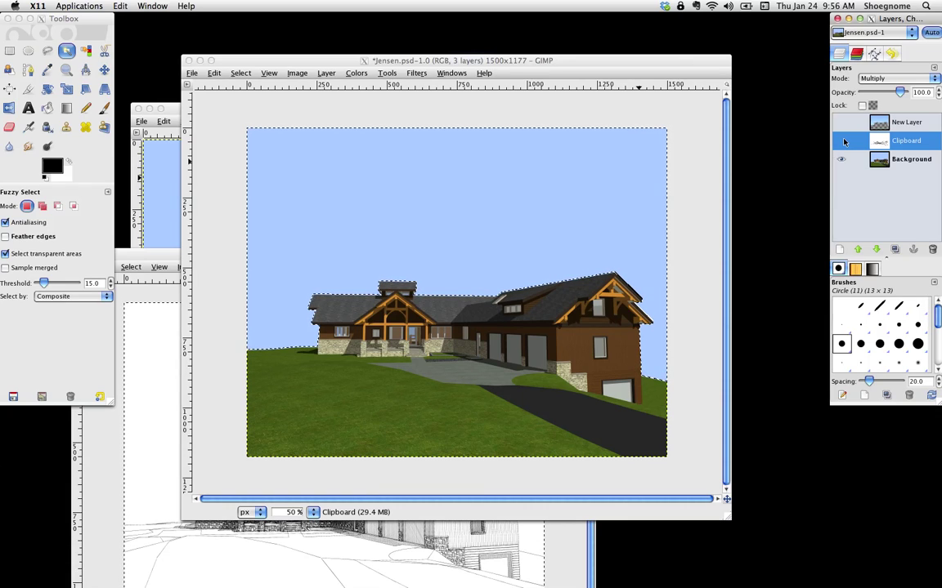
{"action": "left_click_drag", "start_coordinate": [902, 92], "coordinate": [891, 93]}
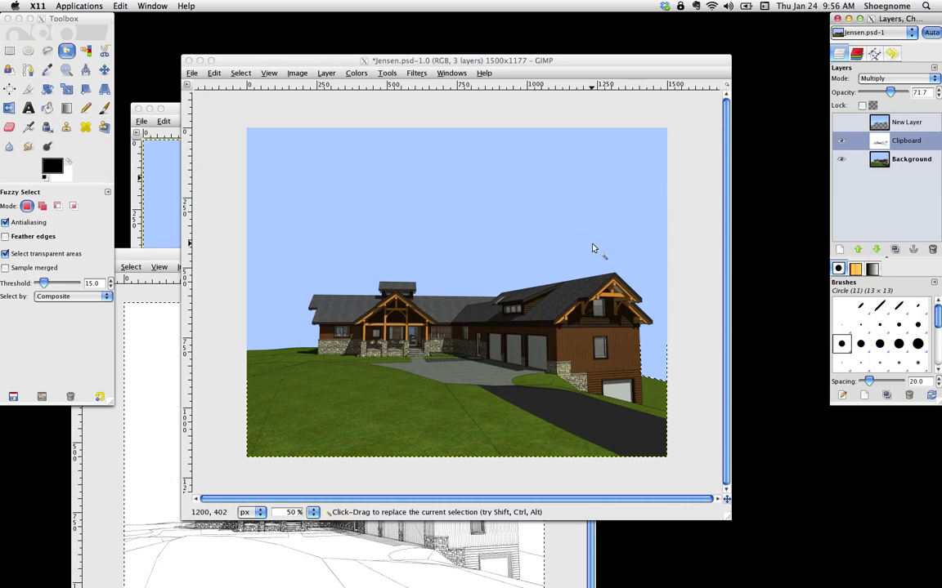
{"action": "left_click", "coordinate": [424, 212]}
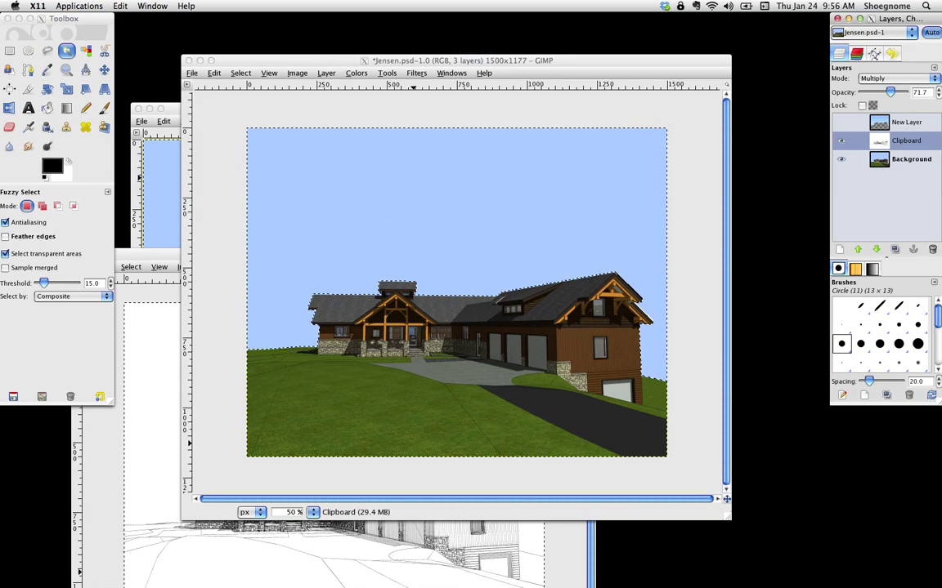
Switch to Preview to display the final house rendering JPG with its gradient sky.
{"action": "mouse_move", "coordinate": [565, 577]}
{"action": "left_click", "coordinate": [643, 566]}
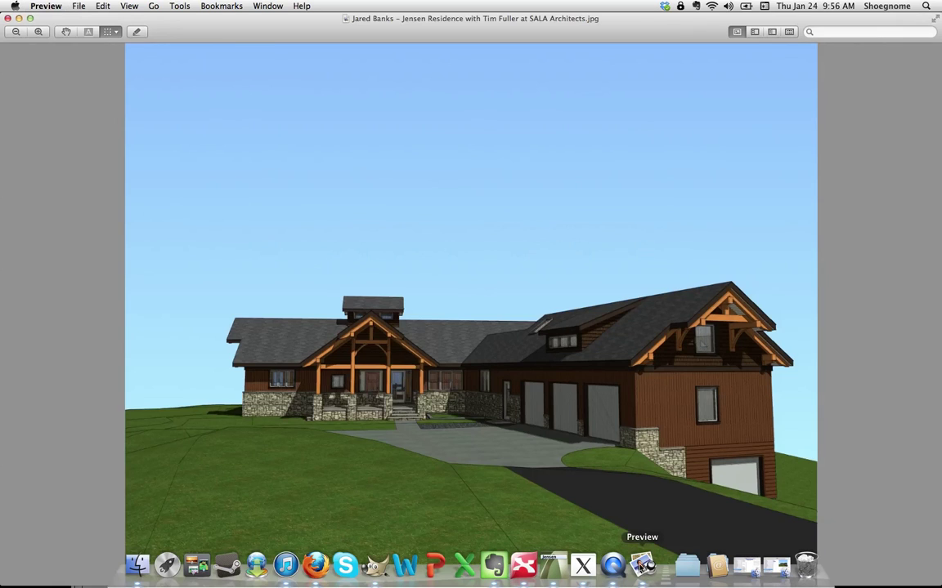